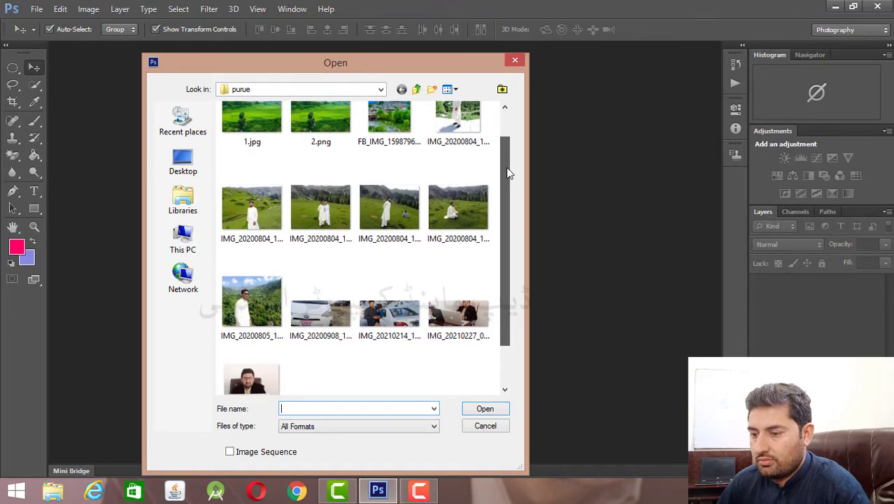
Open IMG_20200804_181142_958.jpg and convert its locked background into the regular layer Layer 0.
double_click(259, 207)
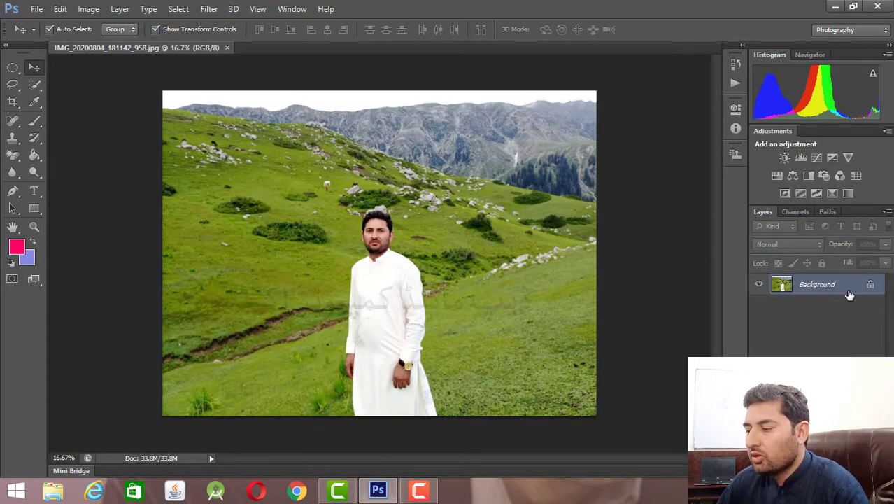
double_click(817, 294)
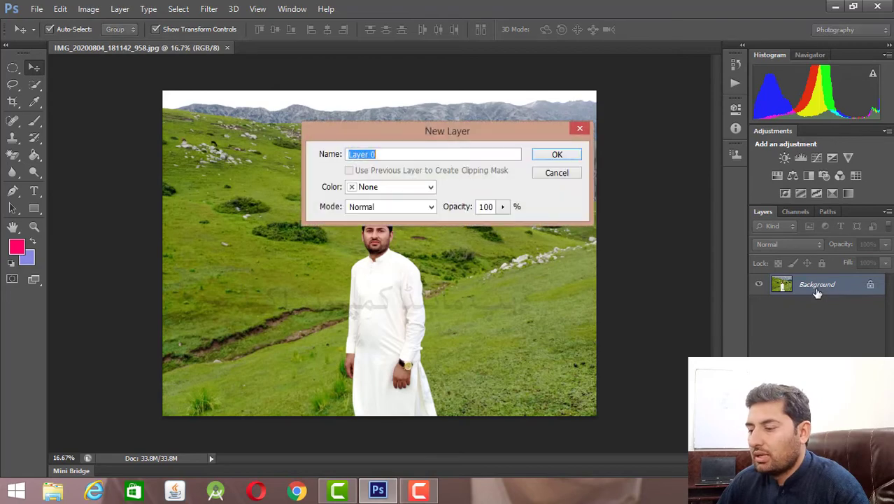
left_click(564, 154)
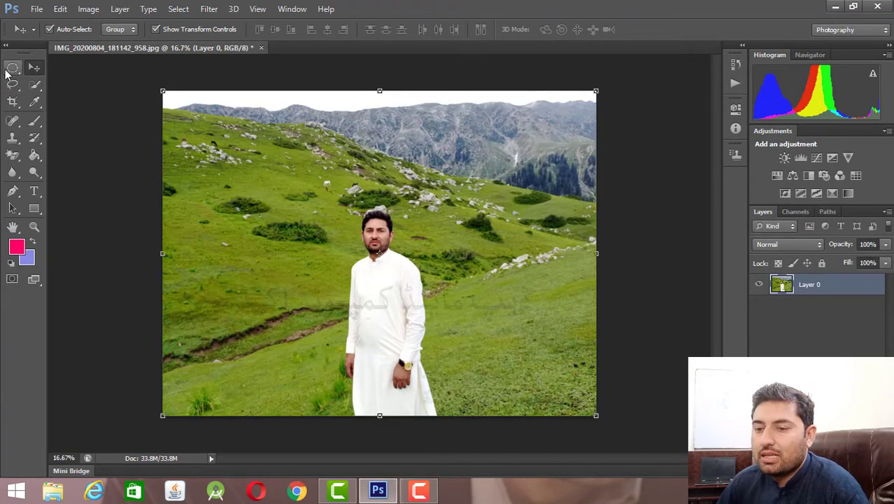
Draw a roughly square rectangular marquee selection on the grassy hillside beside the man.
left_click(11, 69)
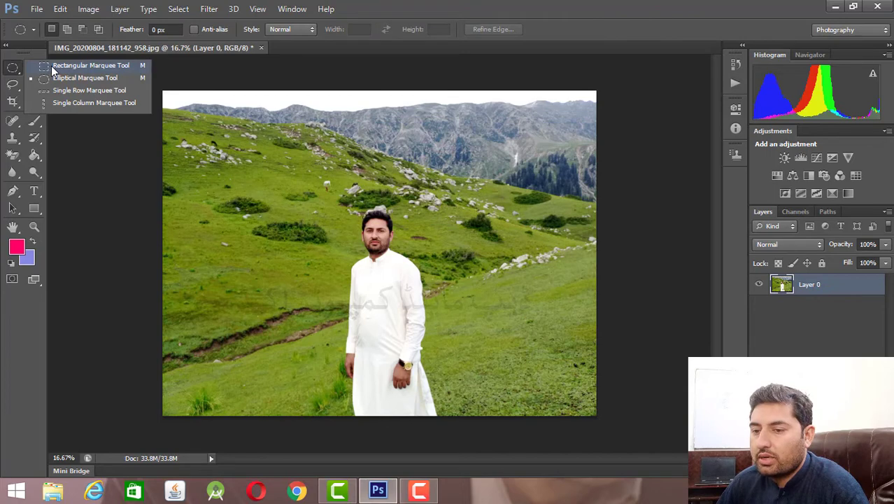
left_click(54, 65)
left_click_drag(197, 157, 320, 282)
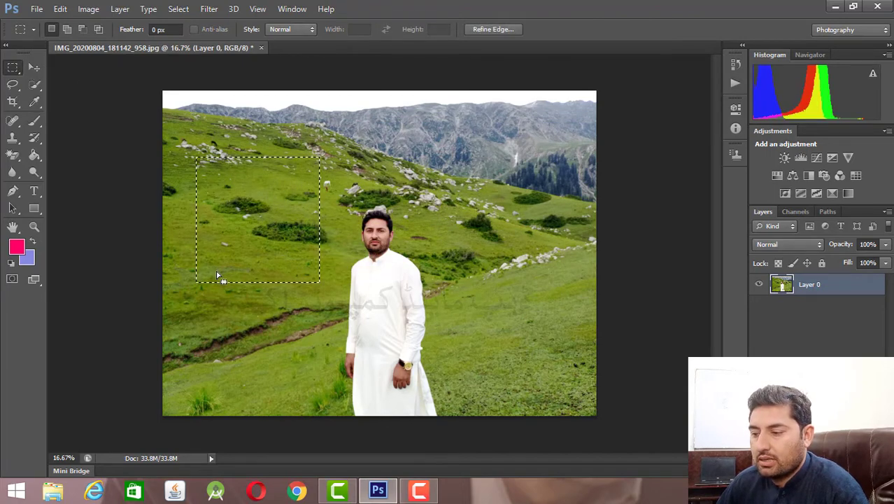
Fill the selected area on Layer 0 with a solid yellow colour at 100% opacity and deselect it.
right_click(234, 202)
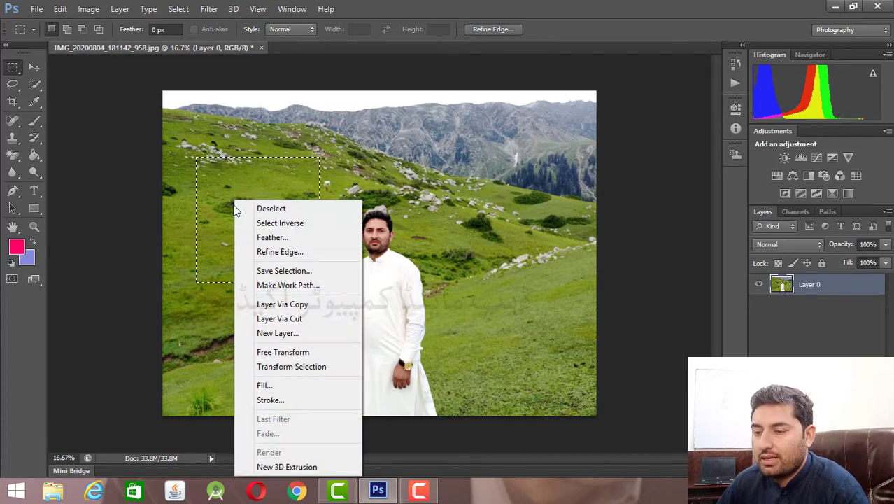
left_click(313, 386)
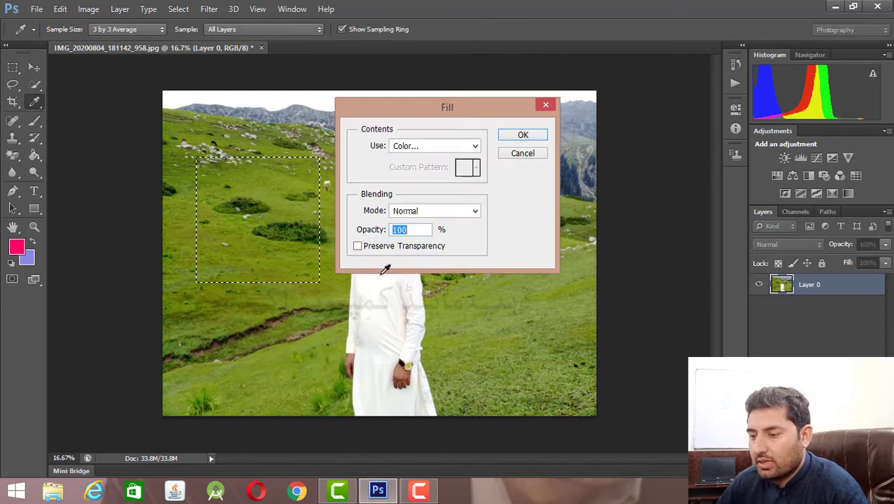
left_click(475, 146)
left_click(433, 180)
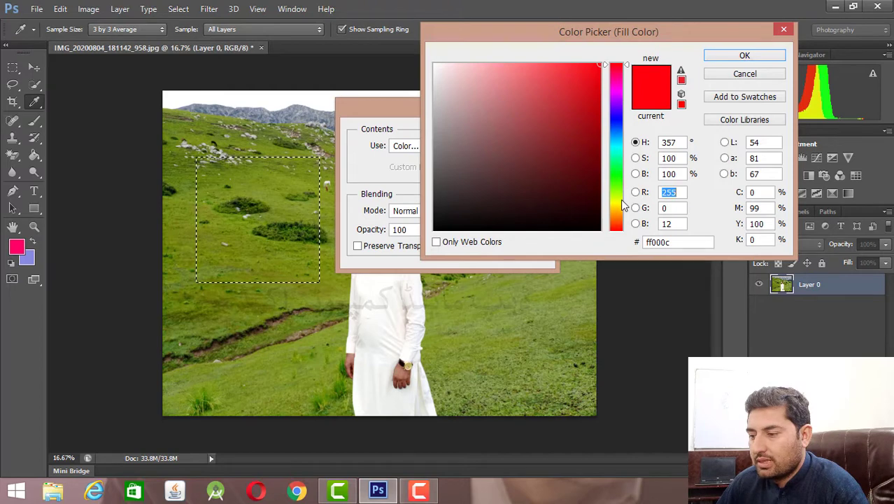
left_click(619, 202)
left_click(730, 61)
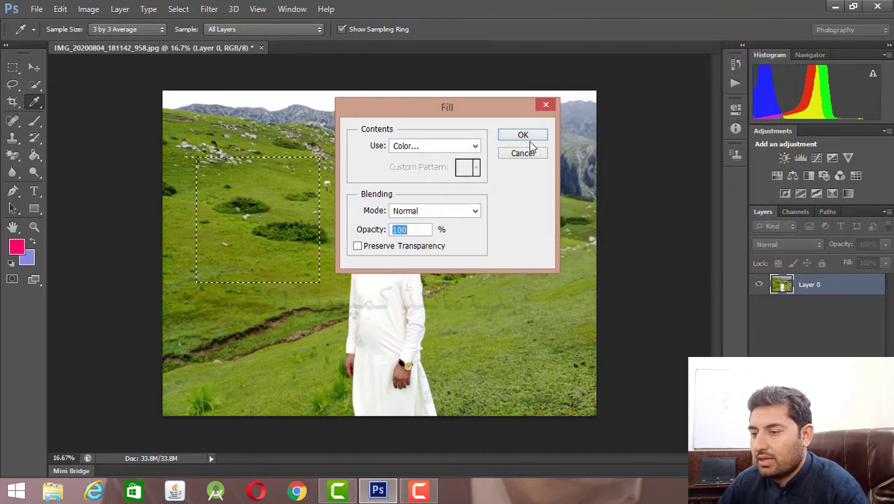
left_click(531, 140)
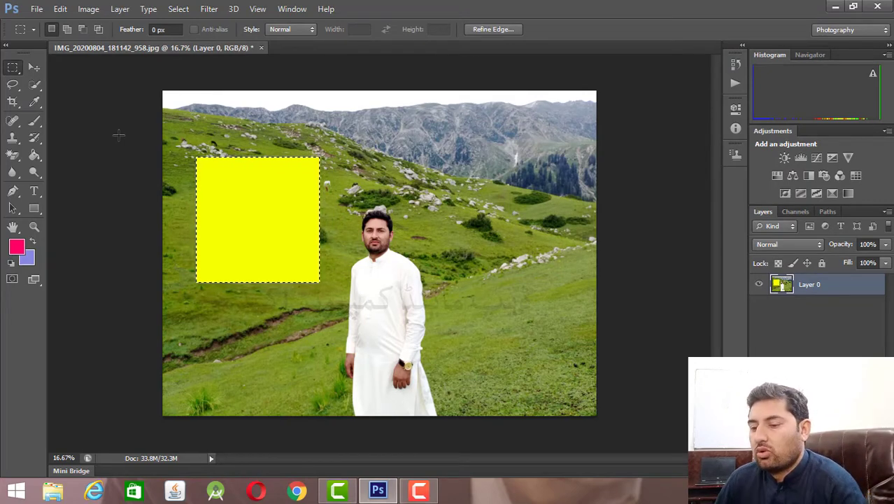
key("ctrl+d")
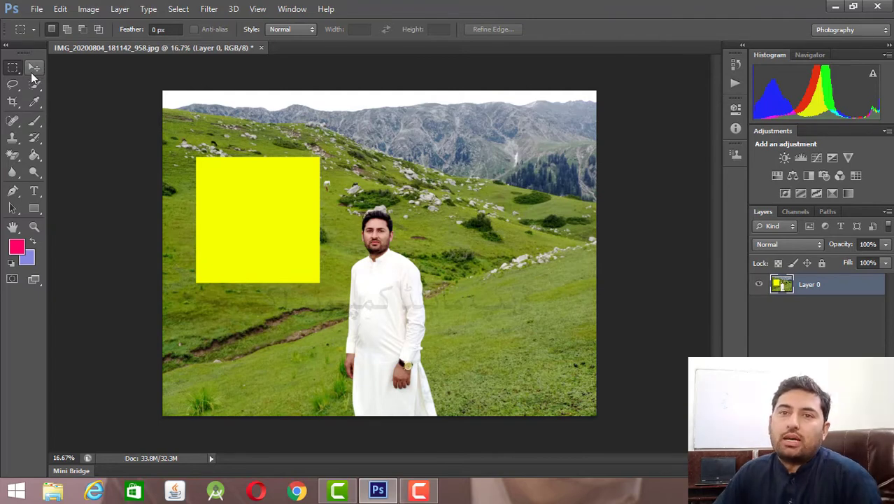
Switch to the Move tool and undo the deselection and the yellow fill.
key("v")
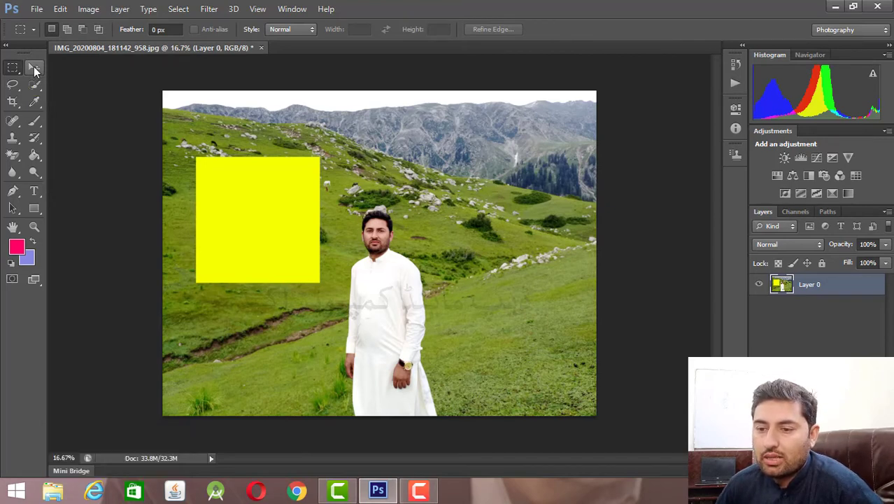
left_click(34, 68)
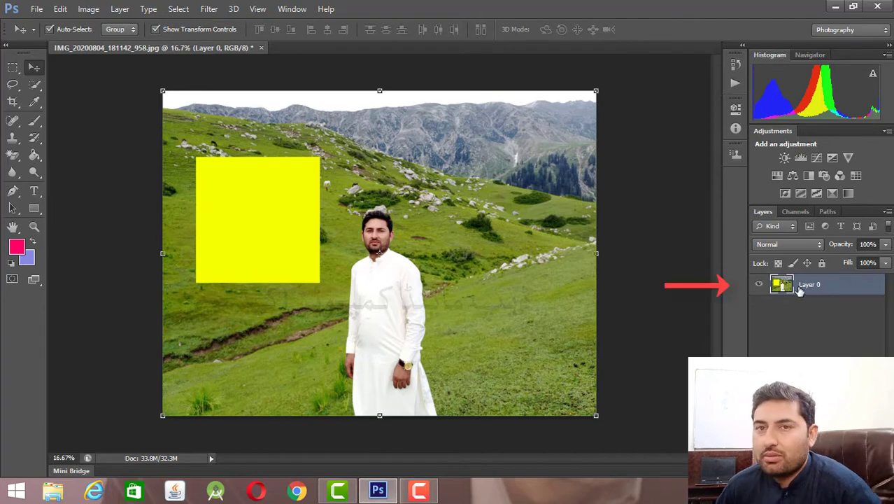
key("ctrl+alt+z")
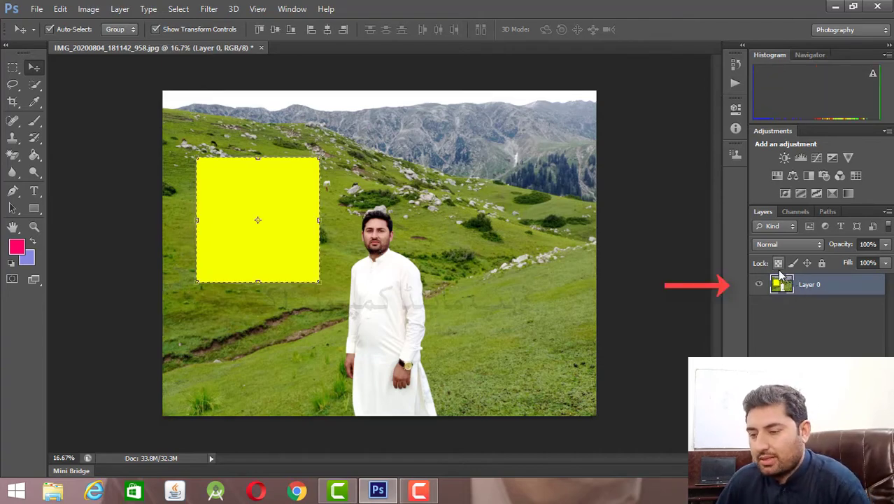
key("ctrl+alt+z")
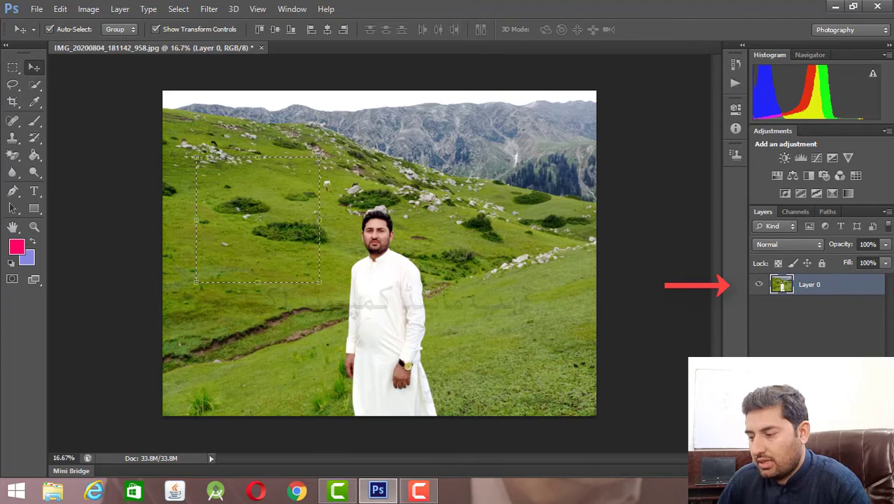
Add a new layer, fill the selected area with the pink foreground colour and deselect it.
key("ctrl+alt+shift+n")
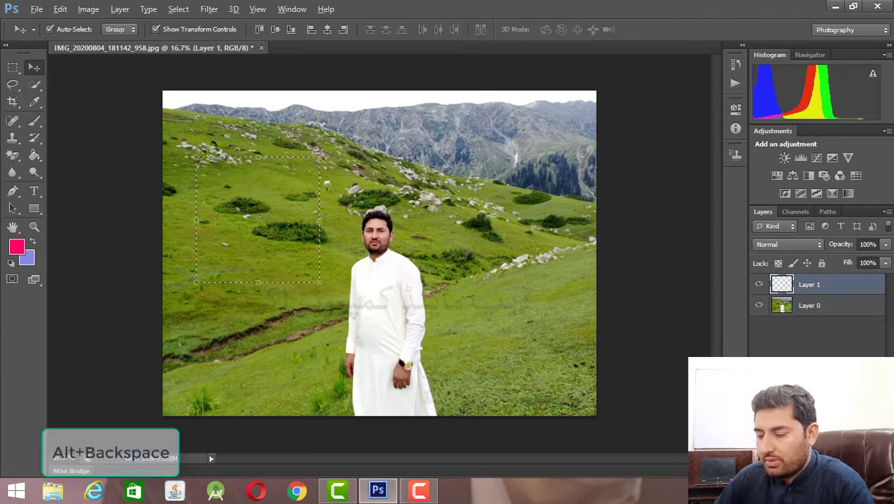
key("alt+BackSpace")
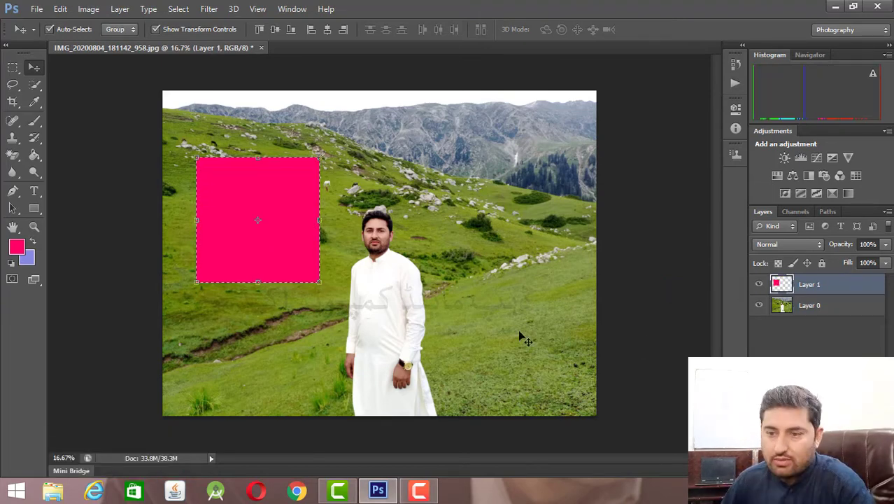
left_click(13, 67)
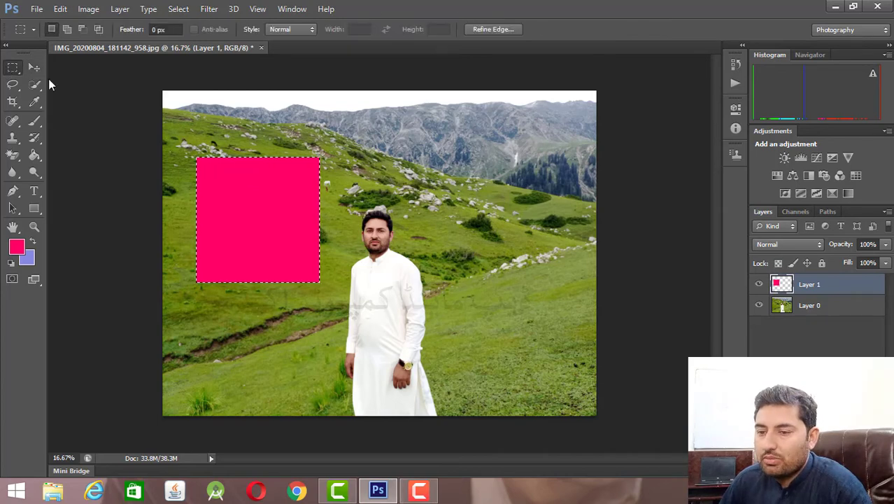
left_click(34, 67)
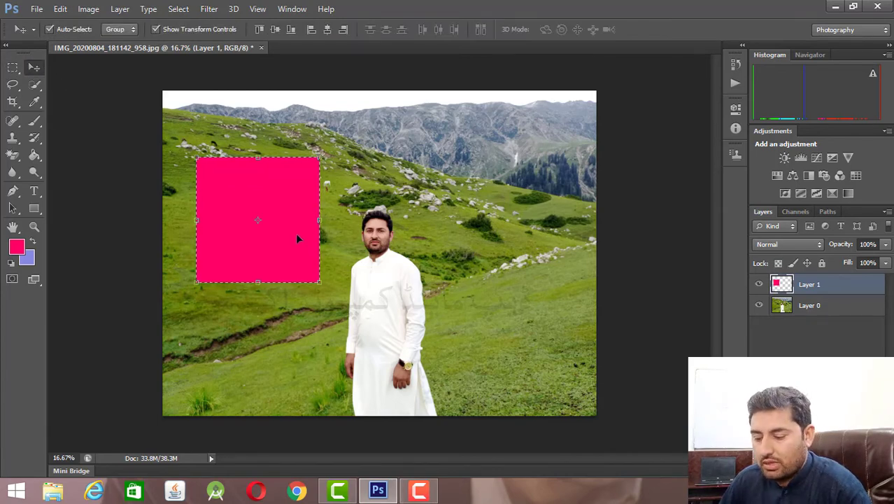
key("ctrl+d")
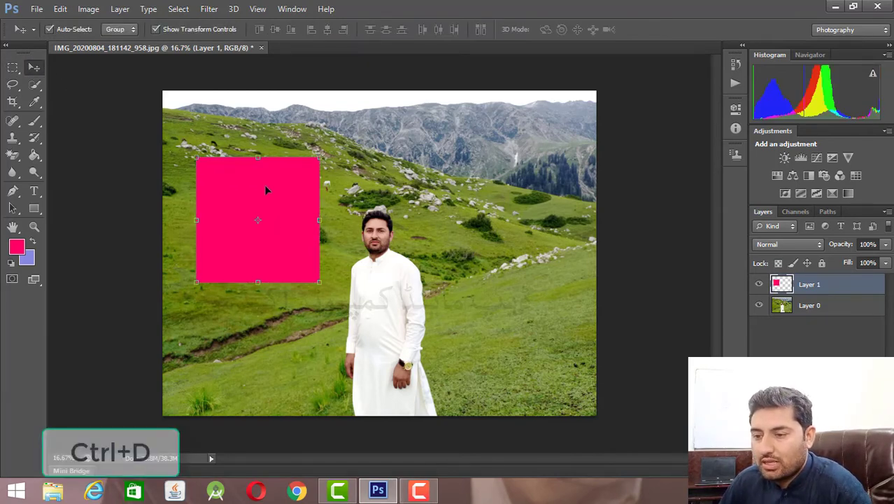
Move the pink square to the photo's upper-left corner, to its centre and into its lower-left corner.
left_click_drag(264, 186, 236, 122)
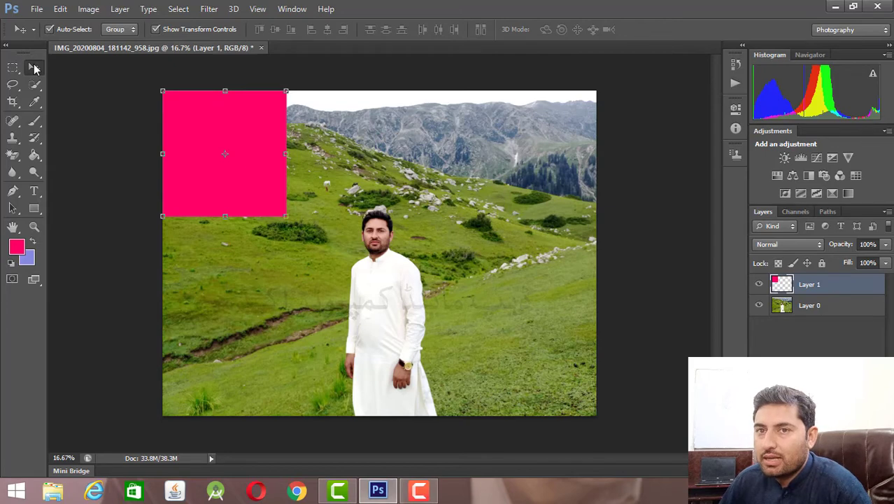
key("v")
left_click_drag(170, 121, 343, 231)
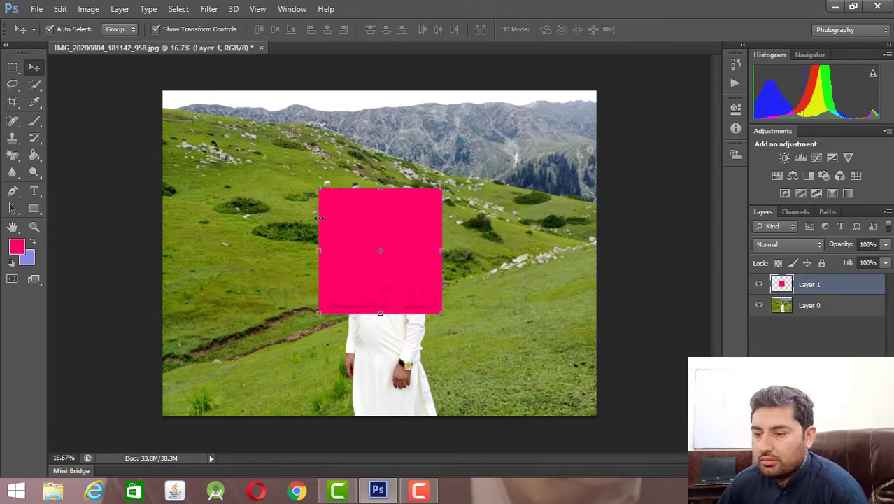
left_click_drag(348, 222, 194, 324)
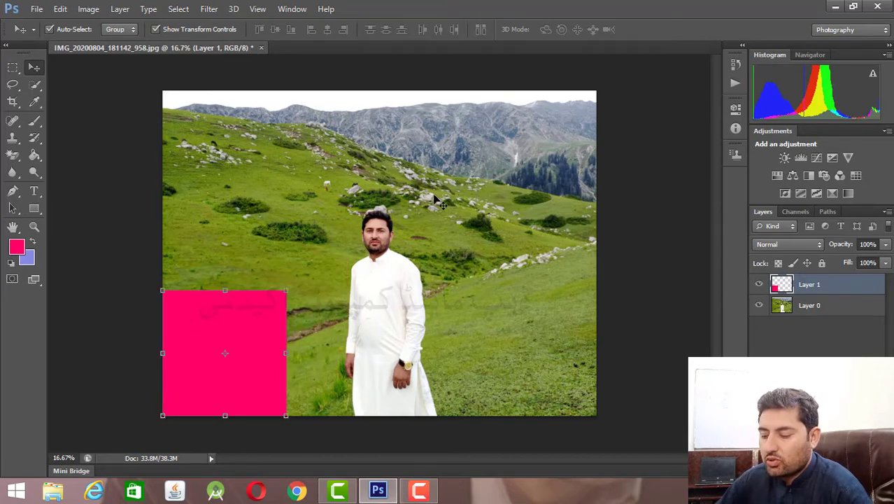
Duplicate the pink square's layer and move the copy into the photo's upper-right corner.
key("ctrl+j")
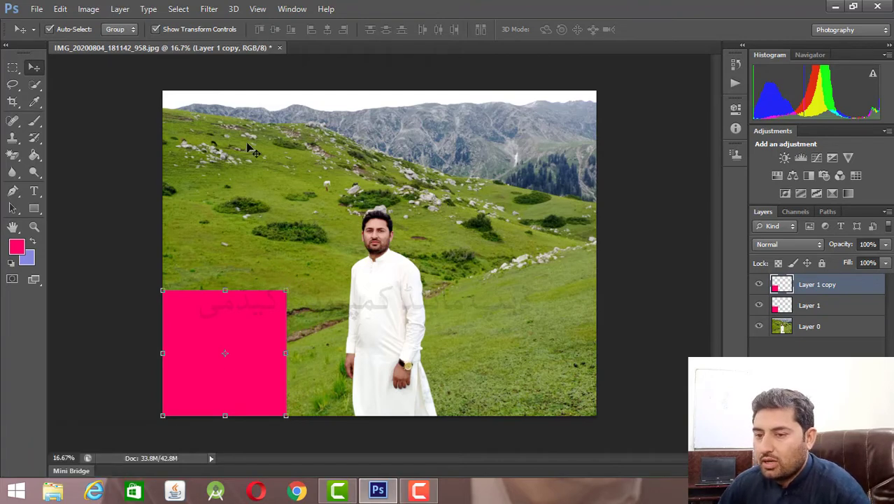
left_click(13, 68)
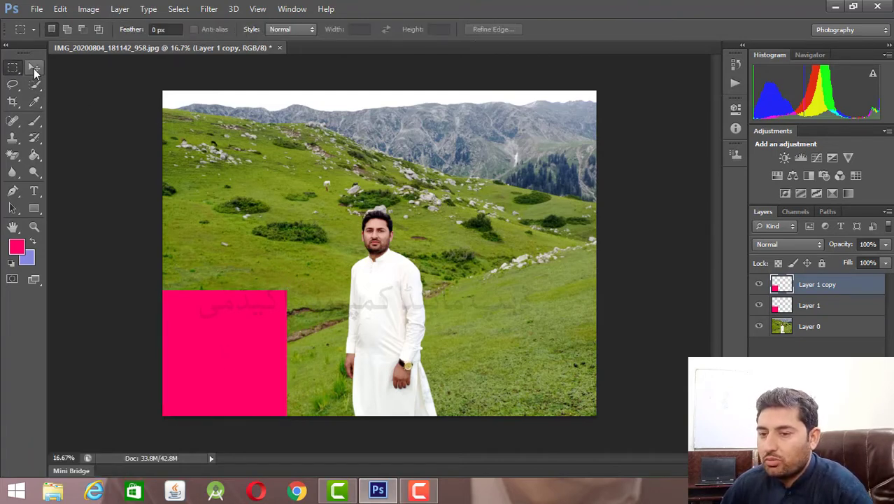
key("v")
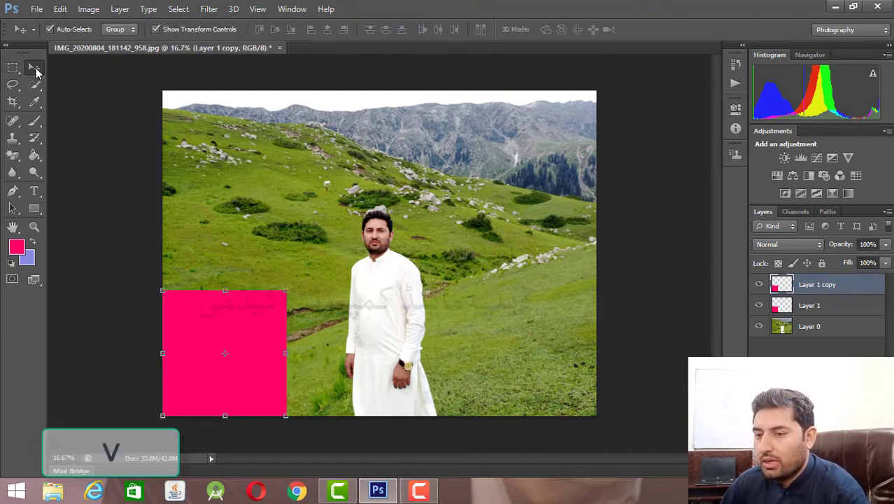
left_click_drag(180, 317, 494, 127)
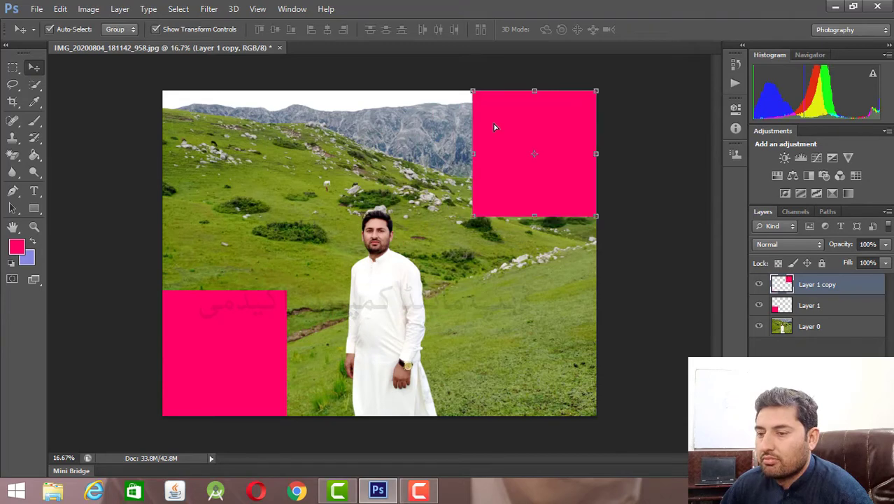
Turn off Show Transform Controls and Auto-Select for the Move tool and try moving both pink squares on the canvas.
left_click(156, 29)
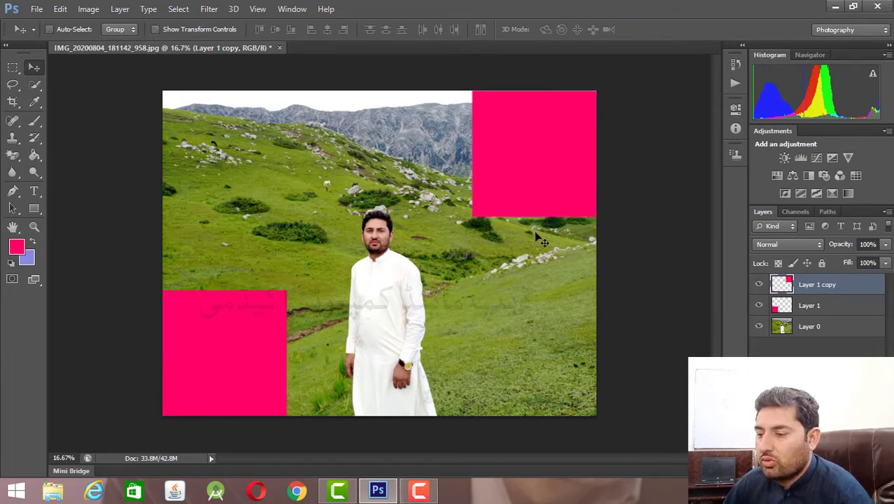
mouse_move(537, 182)
left_mouse_down()
mouse_move(484, 242)
mouse_move(507, 184)
mouse_move(546, 185)
left_mouse_up()
mouse_move(253, 366)
left_mouse_down()
mouse_move(276, 336)
mouse_move(233, 354)
mouse_move(271, 346)
mouse_move(248, 390)
mouse_move(251, 371)
left_mouse_up()
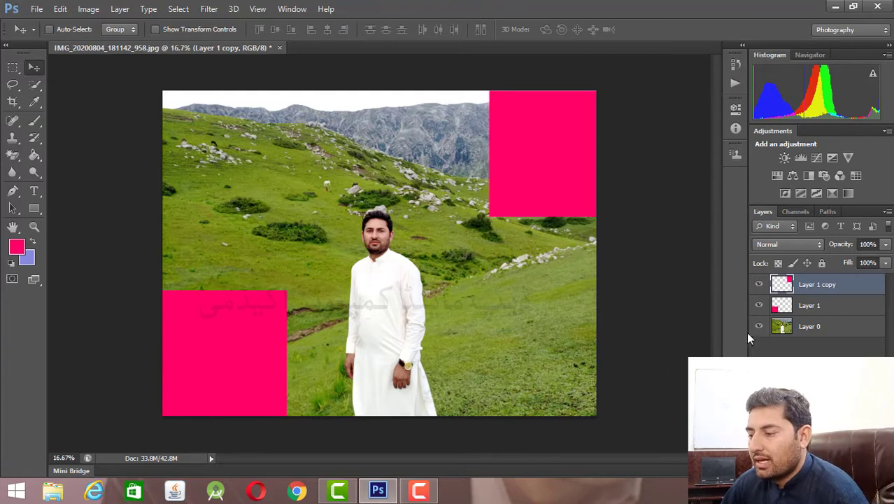
Select Layer 1, Layer 1 copy and Layer 0 in turn and test-move each, fitting the copied square back into the upper-right corner.
left_click(846, 308)
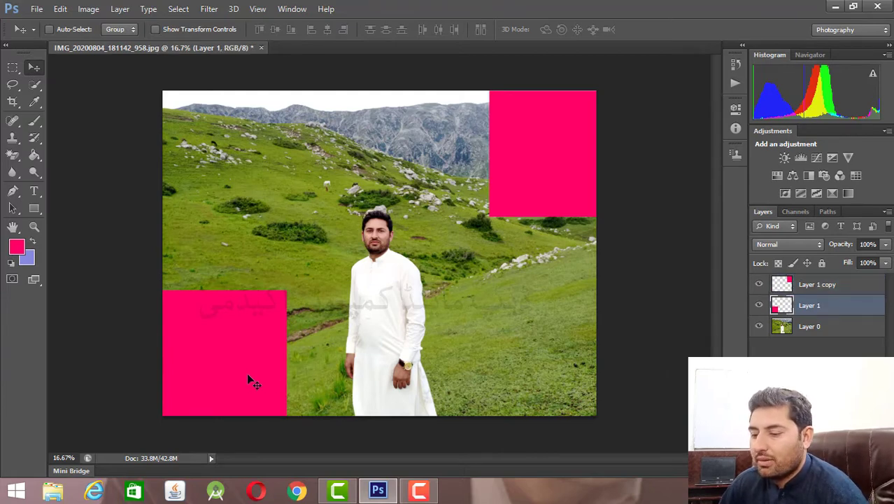
mouse_move(248, 375)
left_mouse_down()
mouse_move(317, 326)
mouse_move(241, 383)
mouse_move(250, 365)
mouse_move(250, 375)
left_mouse_up()
left_click(808, 286)
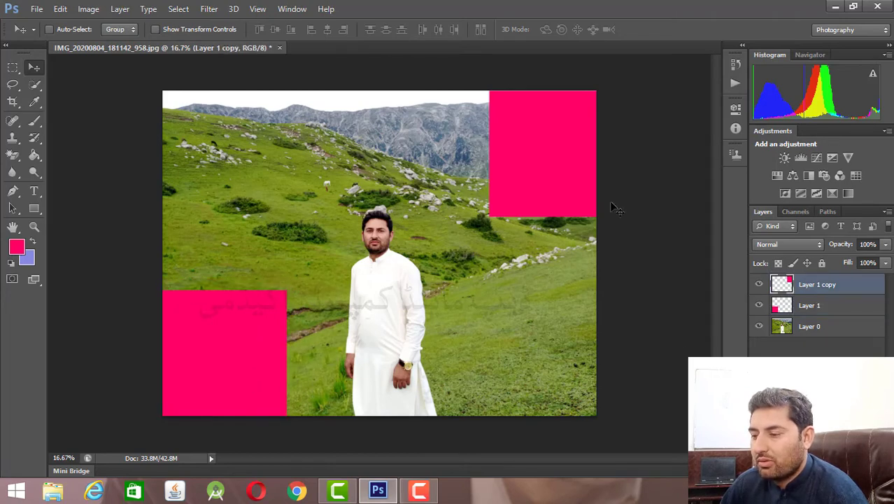
mouse_move(566, 198)
left_mouse_down()
mouse_move(525, 214)
mouse_move(547, 198)
left_mouse_up()
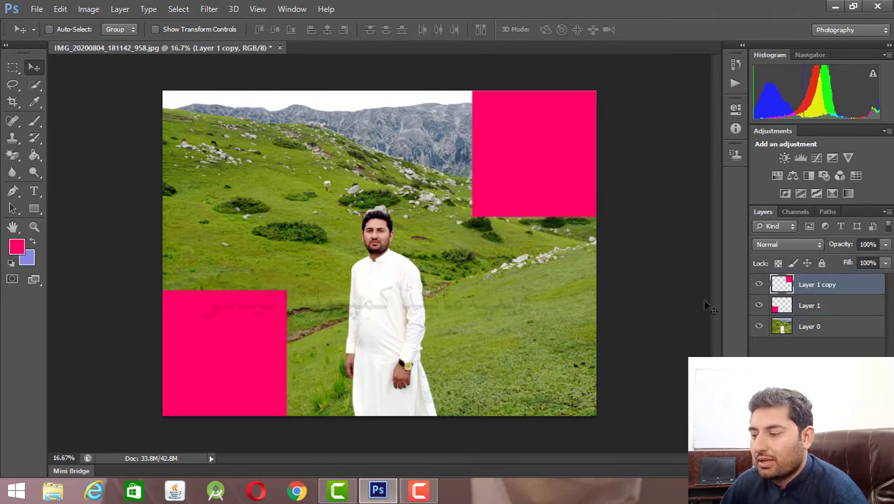
left_click(809, 326)
mouse_move(476, 321)
left_mouse_down()
mouse_move(459, 376)
mouse_move(458, 324)
mouse_move(487, 312)
mouse_move(461, 312)
mouse_move(470, 304)
mouse_move(470, 316)
left_mouse_up()
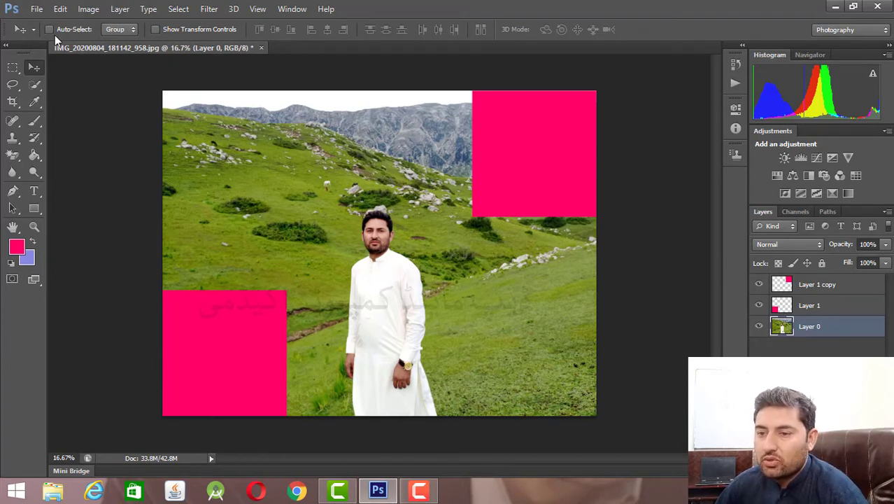
Turn on Auto-Select and try moving the two pink squares by picking them directly on the canvas.
left_click(245, 329)
mouse_move(254, 321)
left_mouse_down()
mouse_move(298, 310)
mouse_move(243, 326)
left_mouse_up()
mouse_move(522, 163)
left_mouse_down()
mouse_move(468, 232)
mouse_move(525, 156)
left_mouse_up()
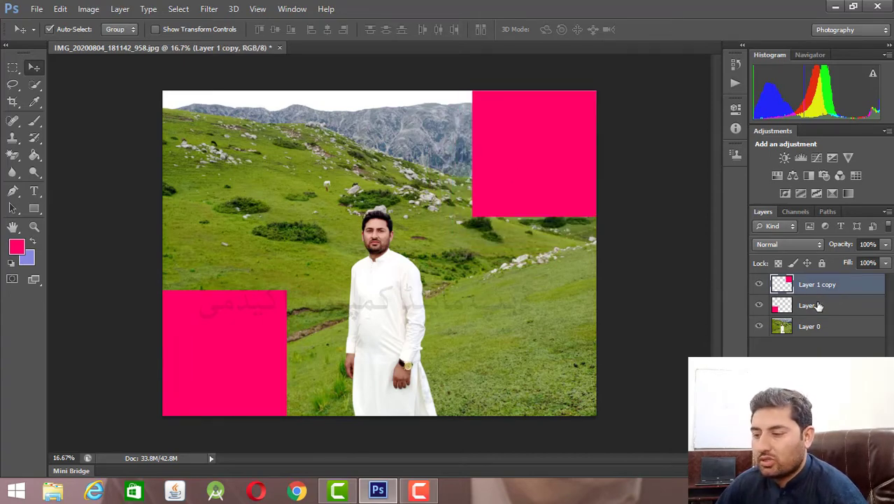
mouse_move(519, 197)
left_mouse_down()
mouse_move(485, 220)
mouse_move(525, 184)
mouse_move(505, 199)
mouse_move(515, 194)
left_mouse_up()
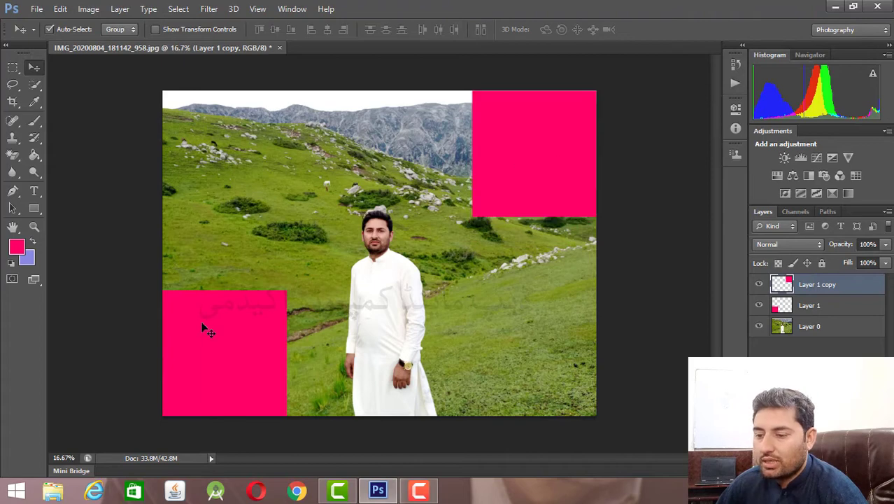
Pick the lower-left square, the photo and the upper-right square in turn on the canvas, shifting the photo slightly left.
mouse_move(201, 323)
left_mouse_down()
mouse_move(268, 299)
mouse_move(206, 326)
left_mouse_up()
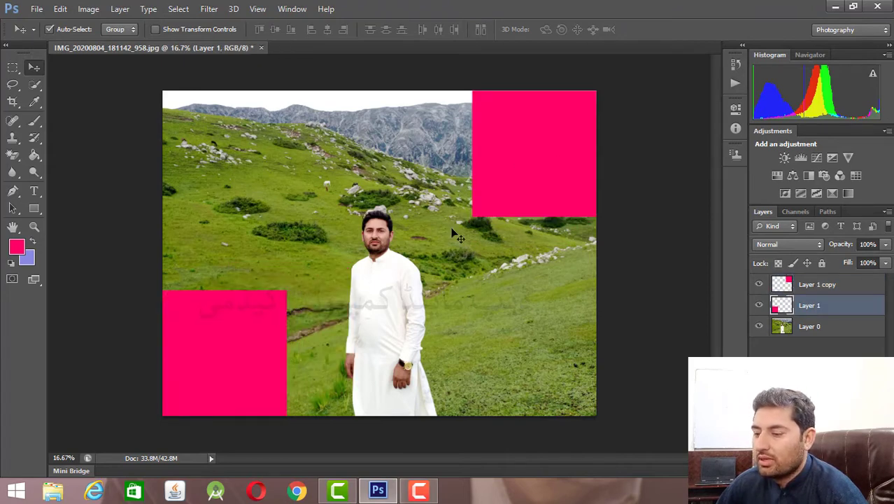
mouse_move(452, 228)
left_mouse_down()
mouse_move(468, 305)
mouse_move(445, 248)
mouse_move(449, 231)
left_mouse_up()
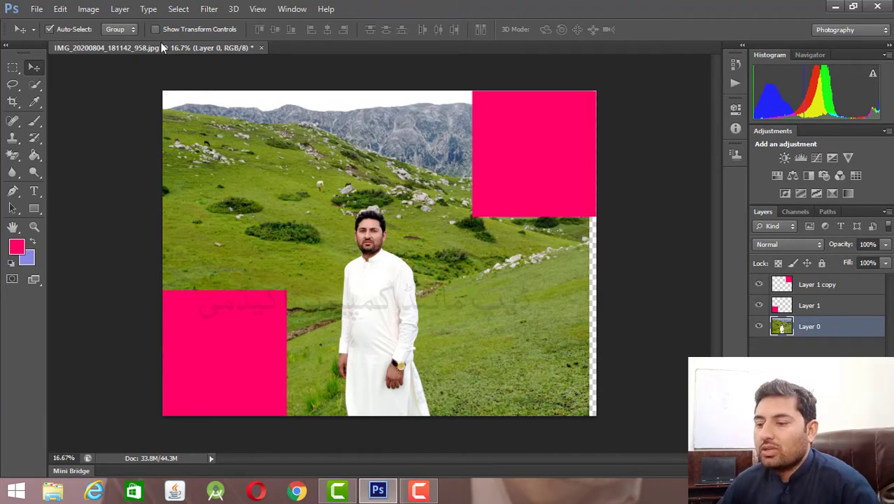
left_click(501, 143)
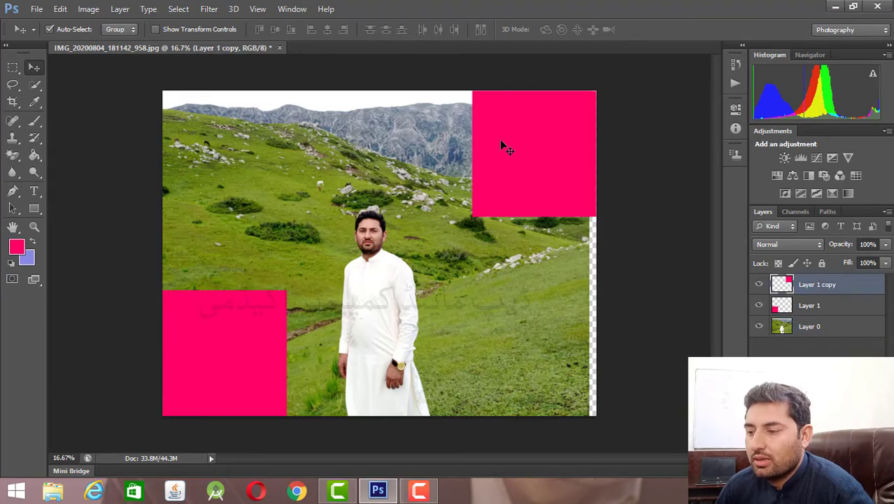
mouse_move(501, 143)
left_mouse_down()
mouse_move(433, 223)
mouse_move(398, 217)
mouse_move(476, 215)
mouse_move(473, 168)
mouse_move(498, 143)
left_mouse_up()
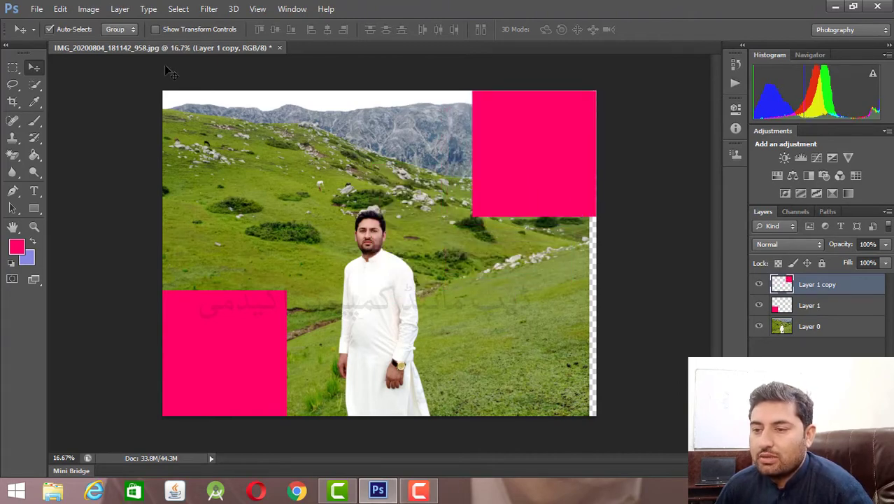
Turn on Show Transform Controls, move the copied square toward the photo's middle, and resize it freely to about 141% wide and 121% high.
left_click(156, 28)
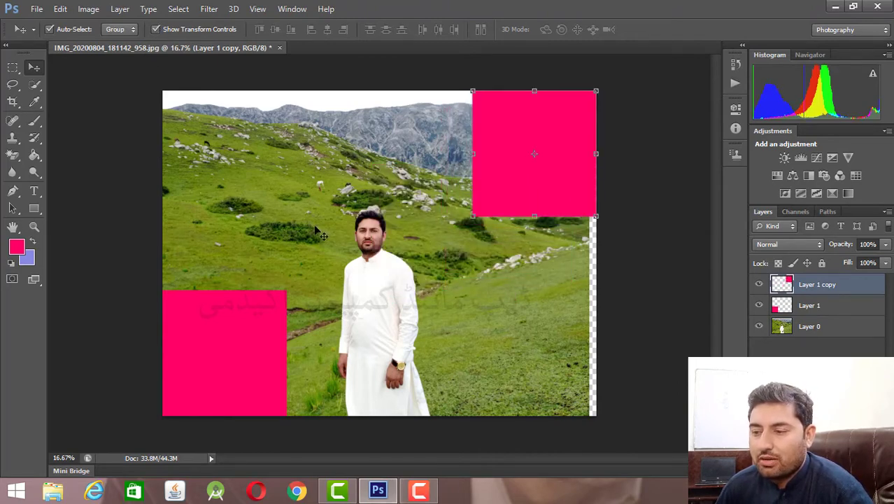
left_click_drag(497, 170, 420, 214)
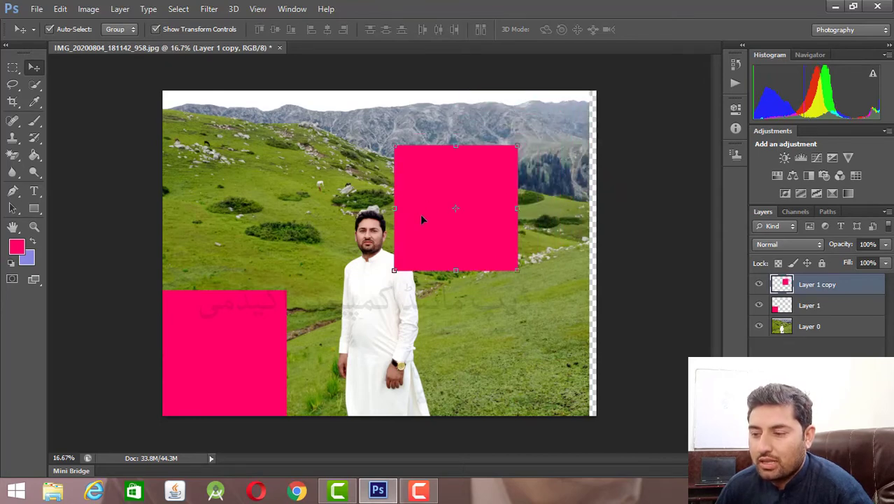
left_click_drag(515, 145, 580, 102)
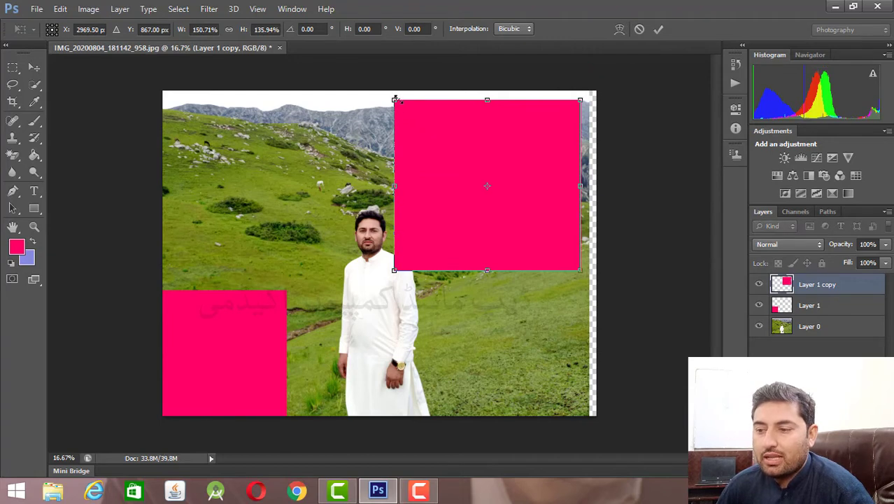
left_click_drag(395, 97, 408, 115)
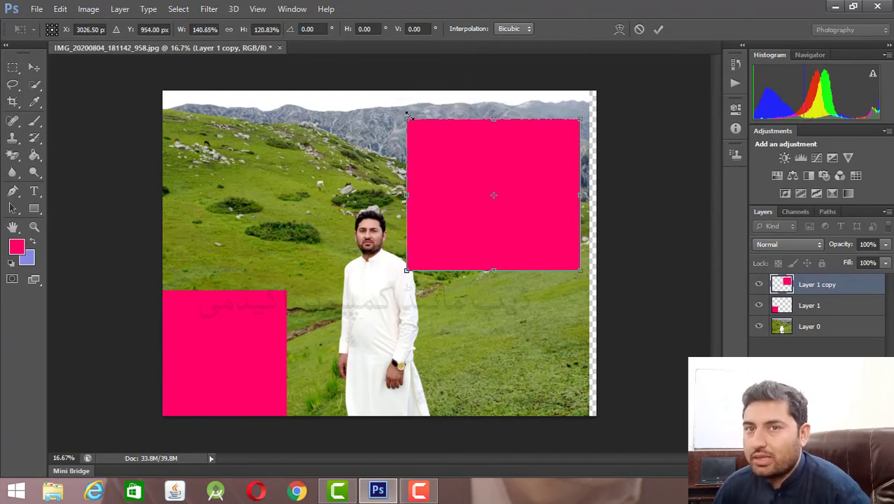
Scale the copied square proportionally from its centre to about 178% by 153% and shift it left.
key("shift+alt")
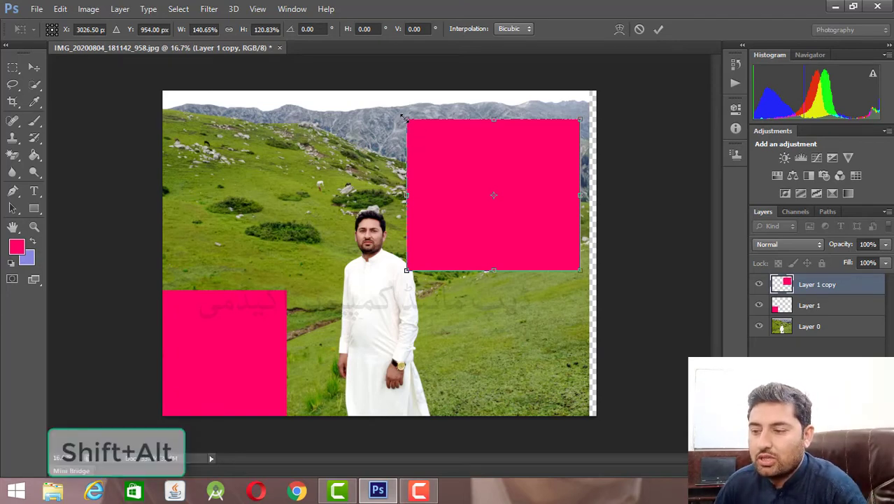
left_click_drag(402, 116, 364, 115)
left_click_drag(423, 146, 387, 152)
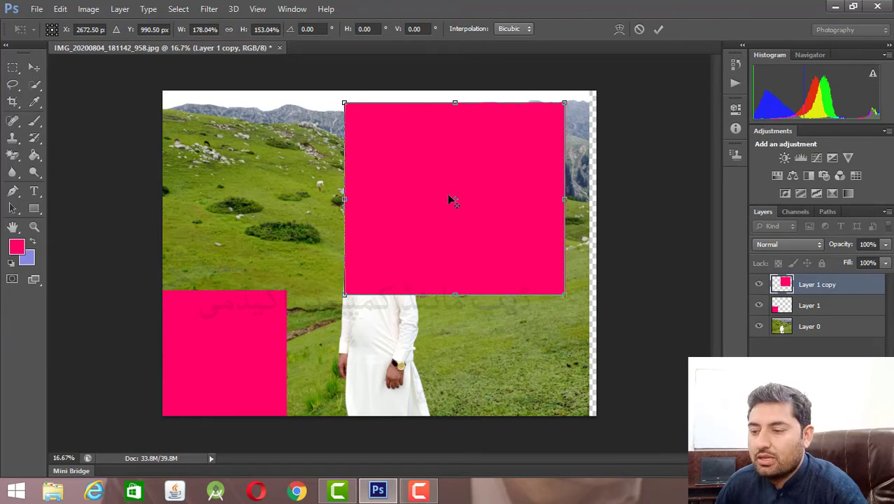
Move the transform reference point toward the copied square's upper-left corner, test-scale the square, and return the point to the centre.
left_click_drag(451, 200, 394, 145)
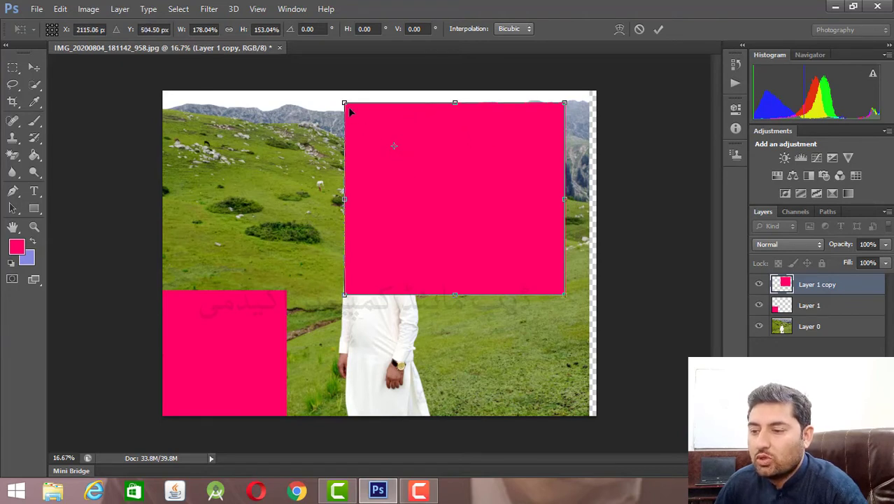
mouse_move(343, 101)
left_mouse_down()
mouse_move(384, 141)
mouse_move(345, 104)
left_mouse_up()
left_click_drag(393, 147, 463, 202)
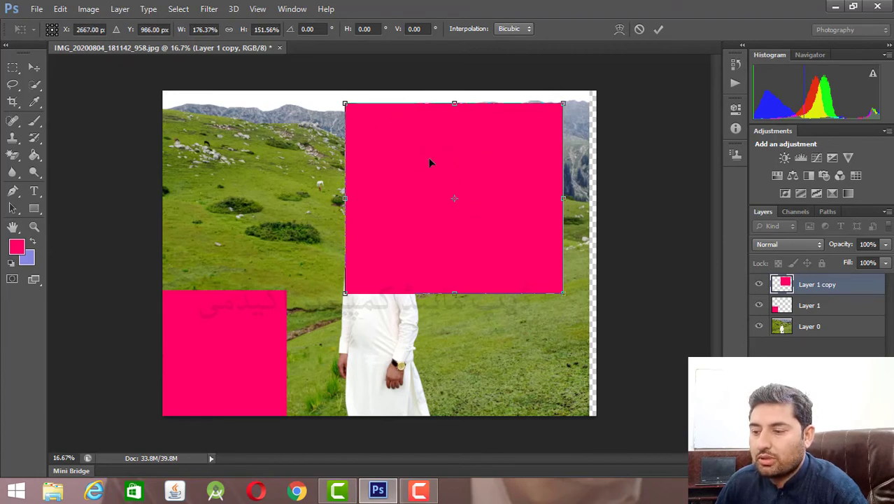
Shrink the copied square proportionally about its centre, and reduce its height and width by the sides to about 124% and 140%.
left_click_drag(343, 101, 385, 144)
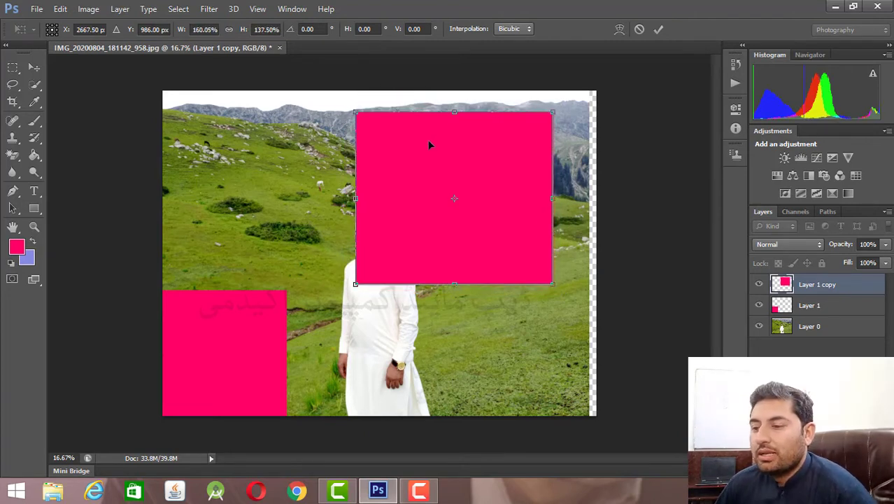
mouse_move(470, 120)
left_mouse_down()
mouse_move(465, 257)
mouse_move(453, 122)
left_mouse_up()
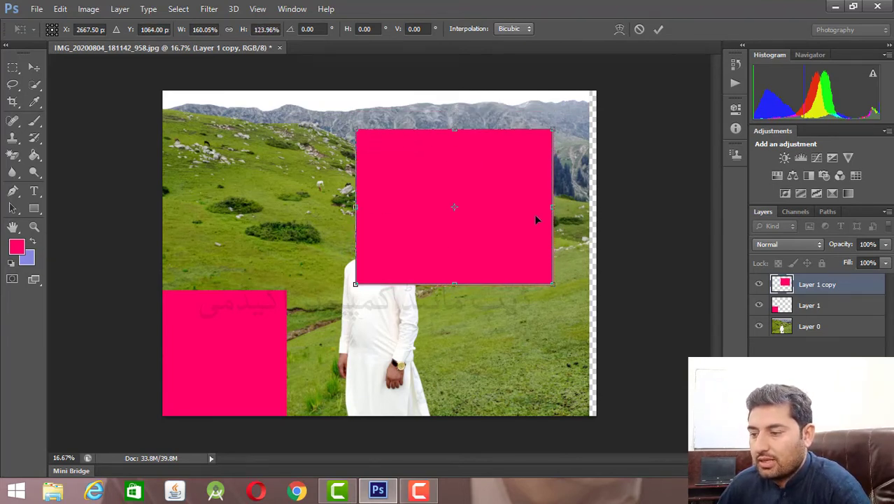
left_click_drag(555, 206, 537, 208)
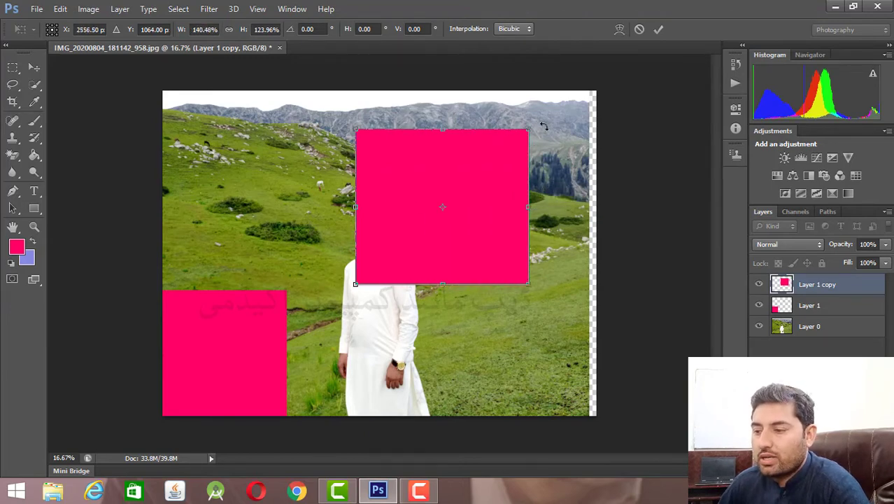
Rotate the copied square to about -166°, reduce it to about 127% by 109%, and apply the transform.
left_click_drag(541, 112, 567, 154)
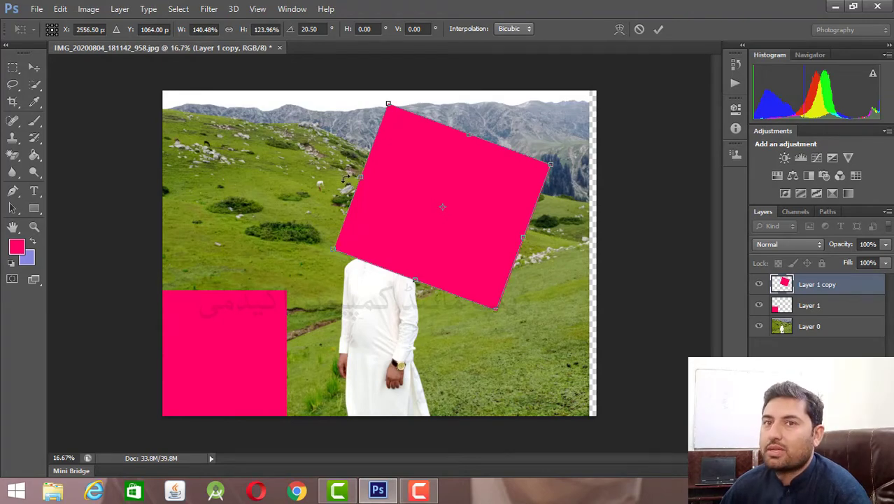
left_click_drag(587, 142, 357, 255)
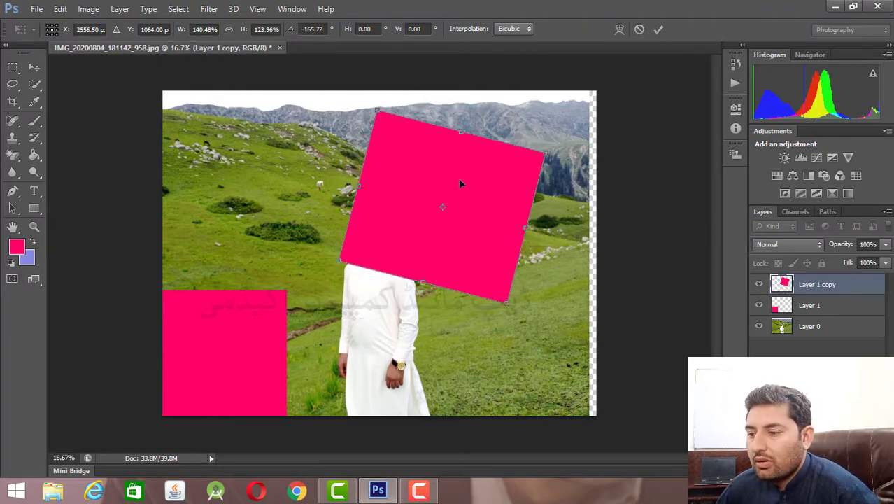
left_click_drag(549, 149, 526, 165)
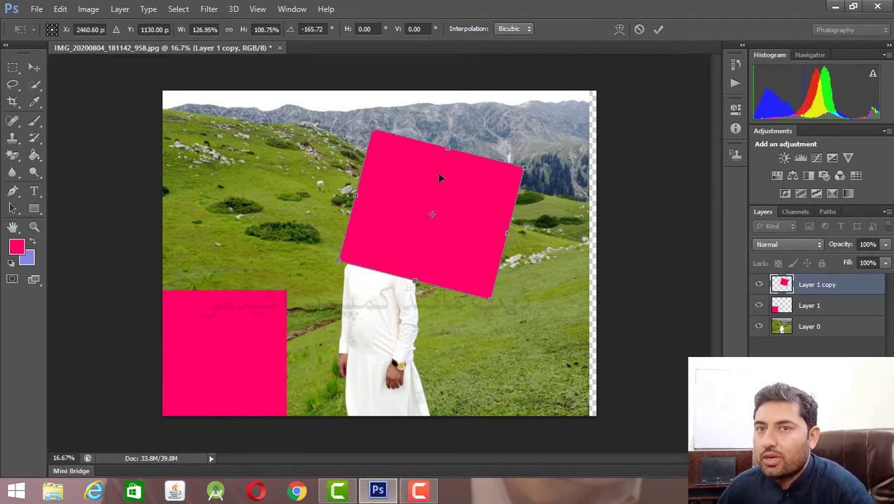
key("Return")
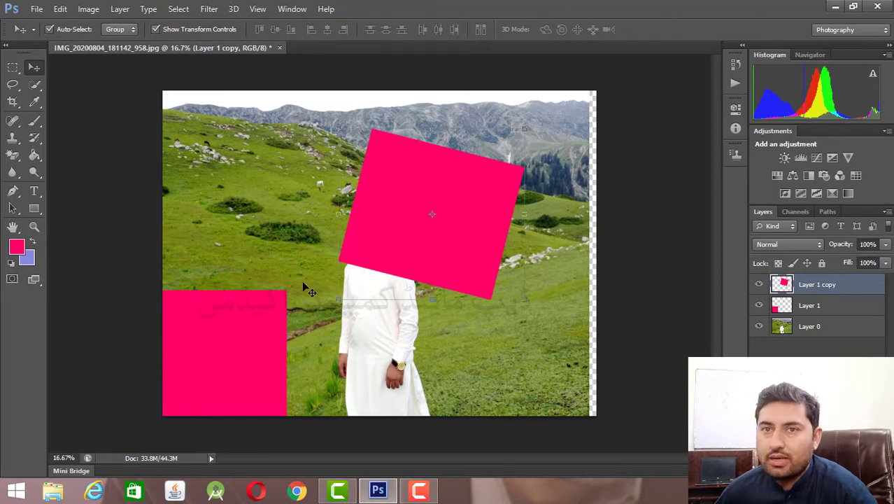
Move the tilted square until its corner meets the lower-left square, and shift the photo back to fill the canvas.
left_click_drag(386, 239, 333, 268)
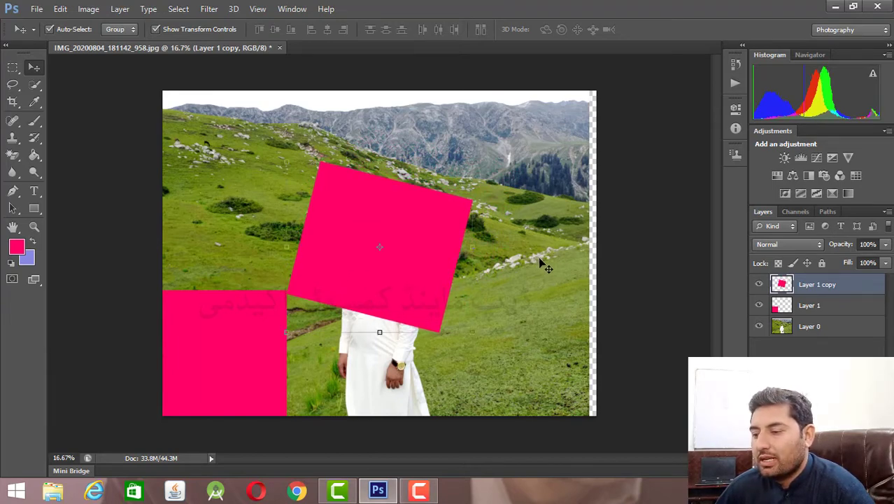
left_click_drag(544, 265, 552, 264)
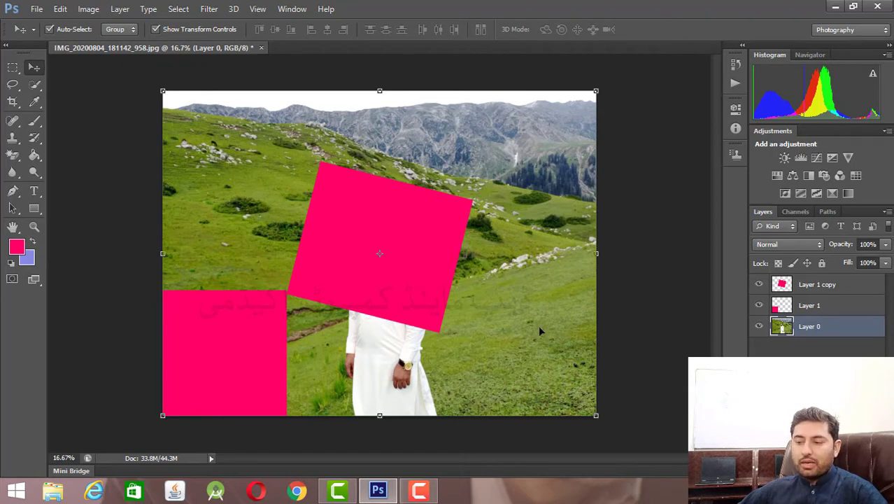
Select the whole canvas, hide Layer 1, and align the top edge of Layer 1 copy to the selection.
key("ctrl+a")
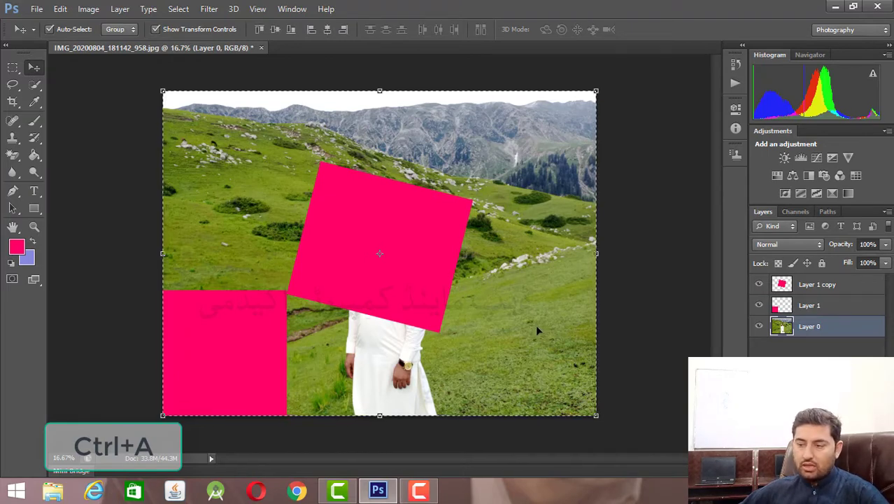
left_click(760, 307)
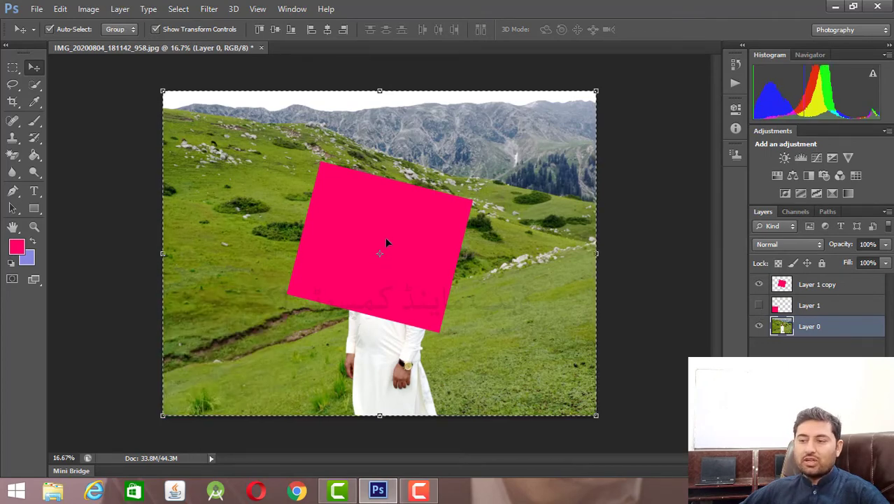
mouse_move(386, 242)
left_mouse_down()
mouse_move(401, 241)
mouse_move(388, 242)
left_mouse_up()
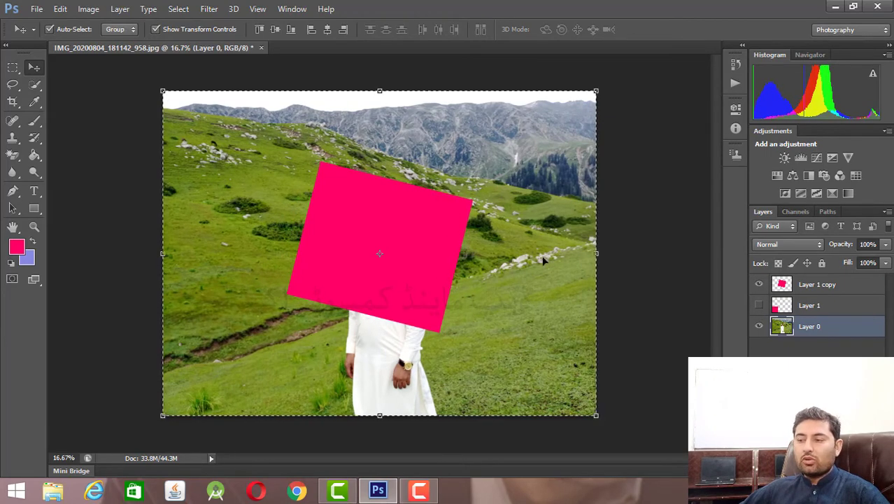
left_click(807, 293)
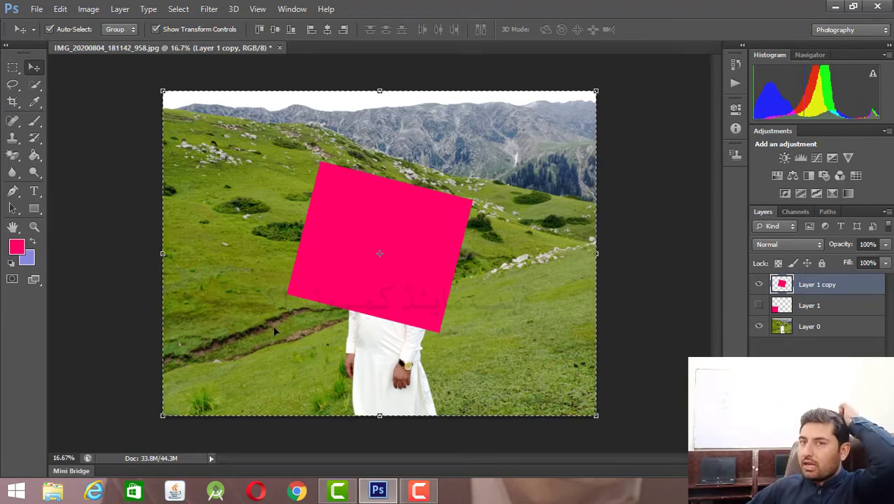
left_click(258, 30)
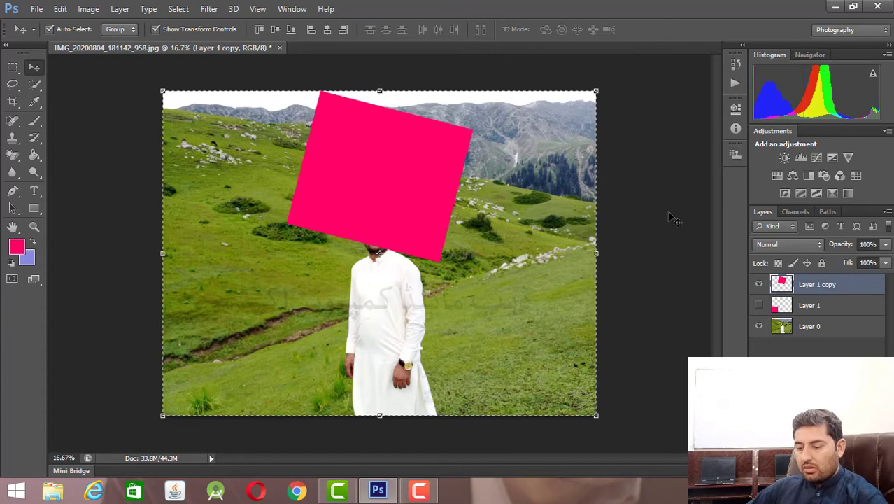
Move the tilted square slightly down with Free Transform, apply it and clear the canvas selection.
key("ctrl+t")
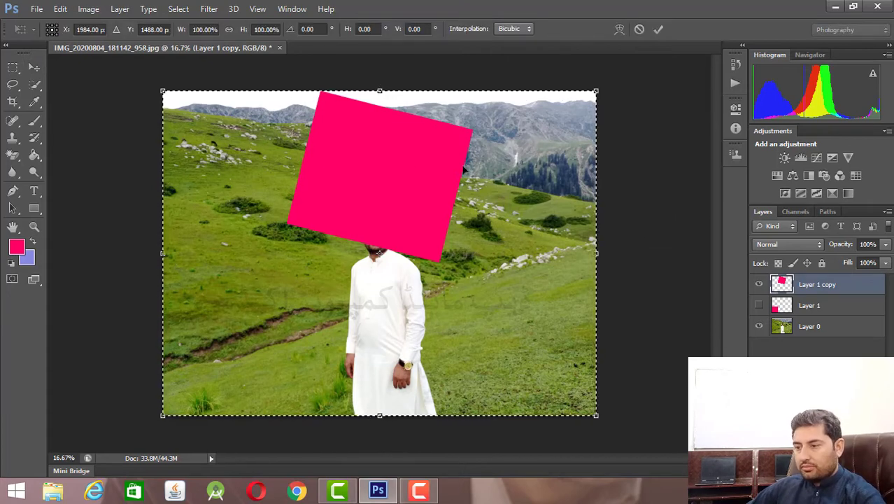
left_click_drag(462, 157, 453, 172)
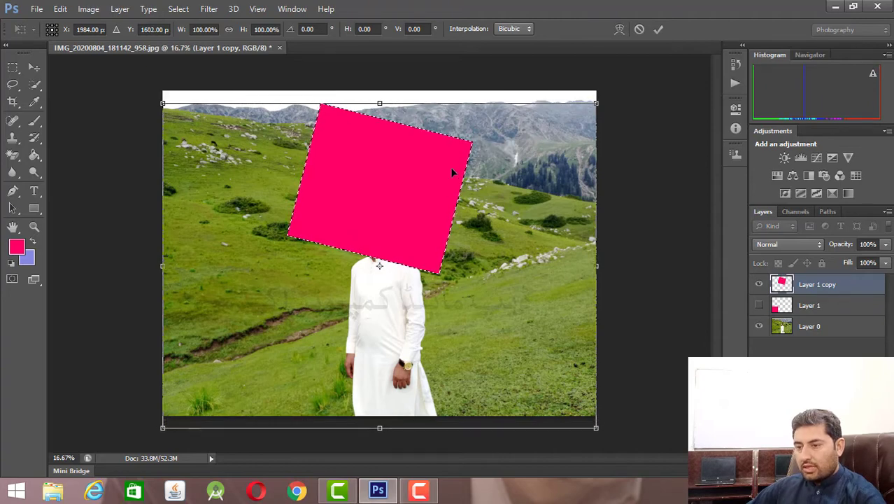
key("ctrl+z")
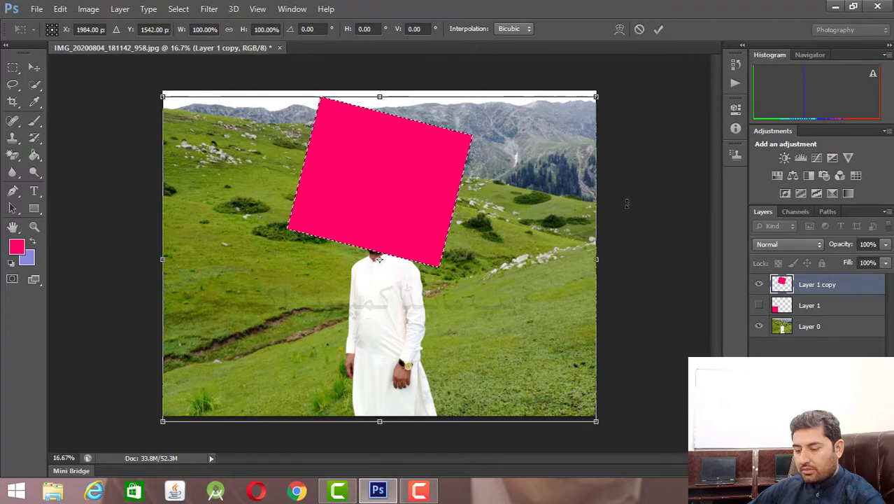
key("ctrl+d")
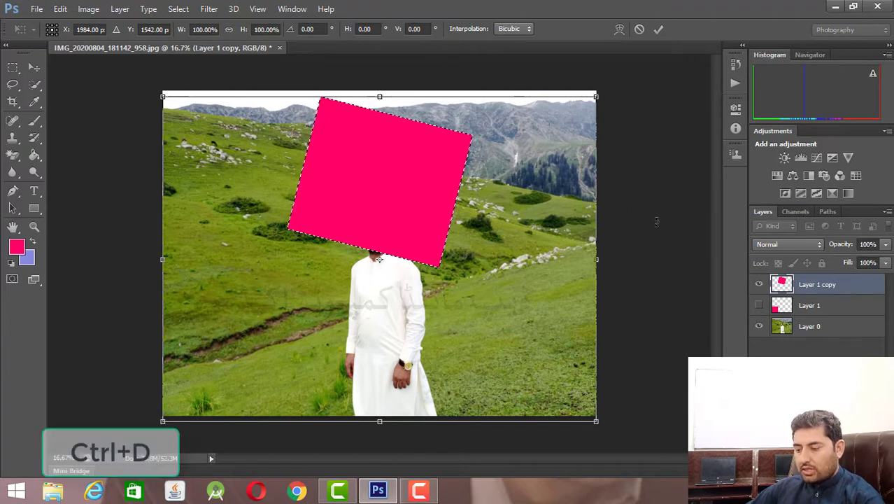
key("Return")
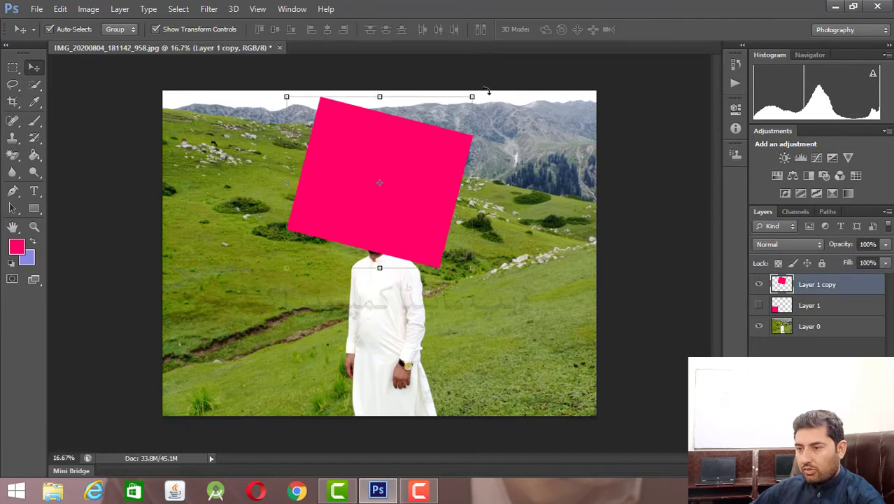
Rotate the tilted square by about -16° so it sits roughly level, and apply the rotation.
left_click_drag(488, 91, 458, 61)
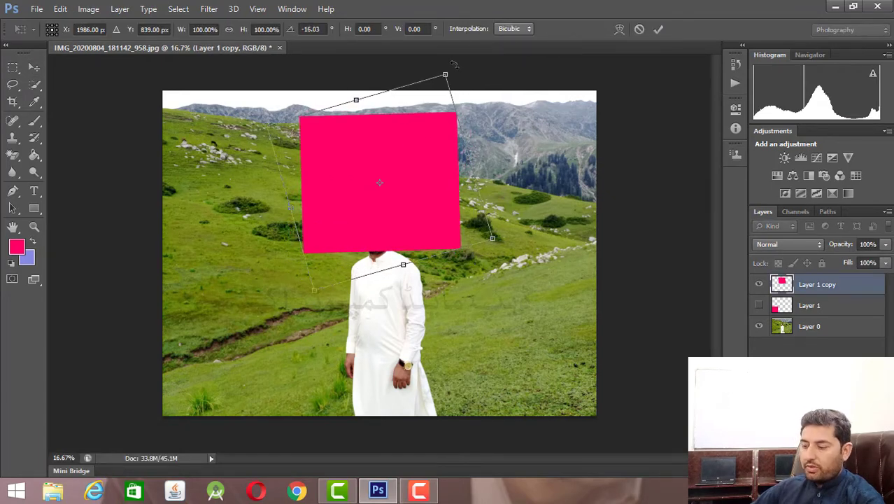
key("Return")
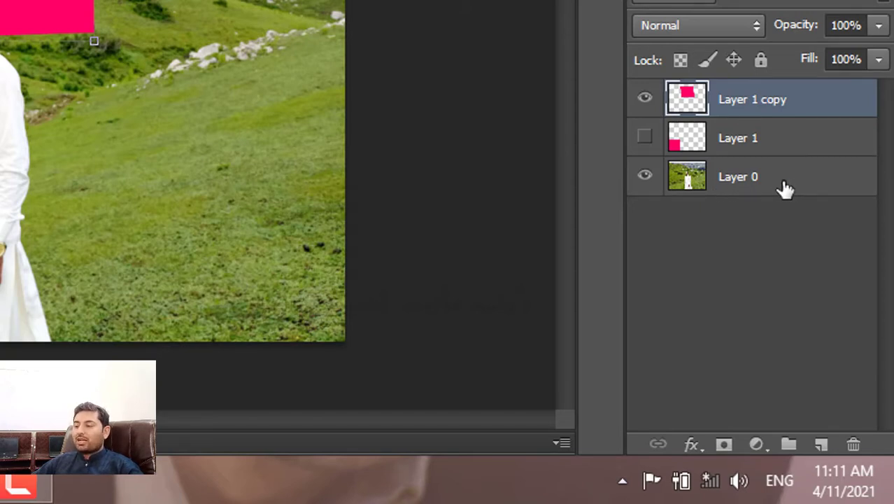
Load Layer 0's outline as a selection and align the top edge of Layer 1 copy to it.
left_click(698, 196, "ctrl")
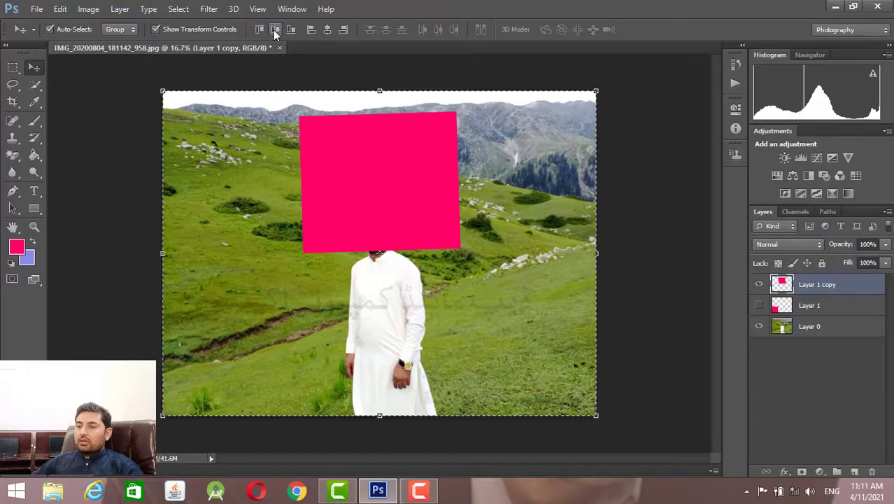
left_click(260, 29)
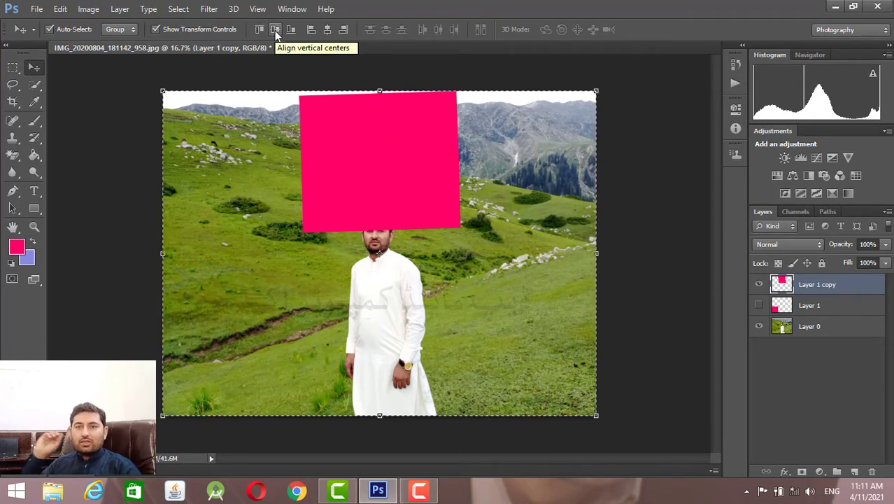
Align Layer 1 copy to the canvas selection by vertical centers, bottom edges, left edges, horizontal centers and right edges in turn.
left_click(270, 30)
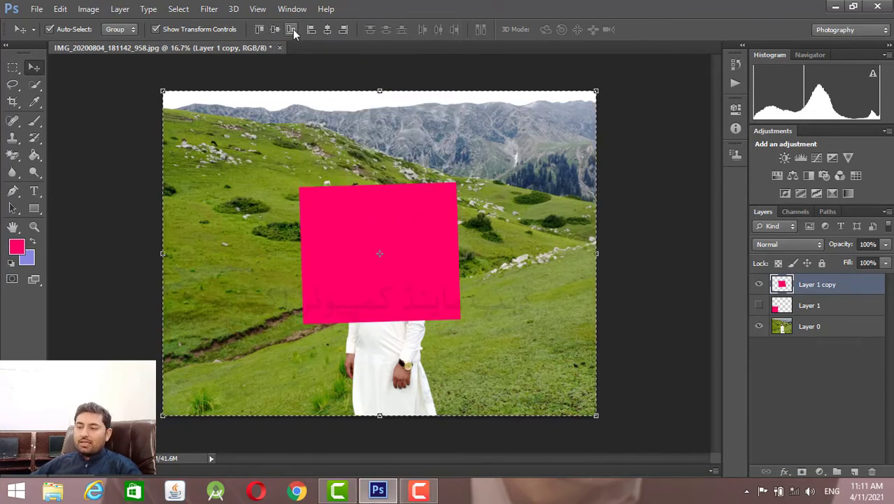
left_click(292, 30)
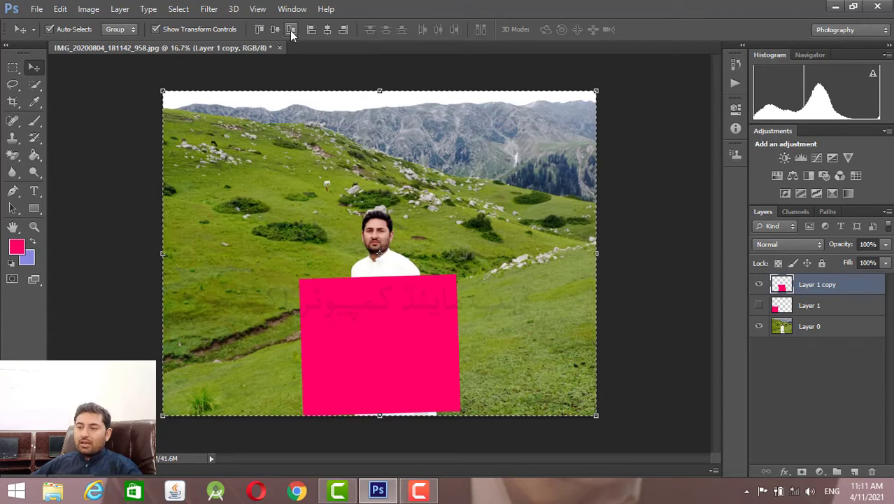
left_click(310, 30)
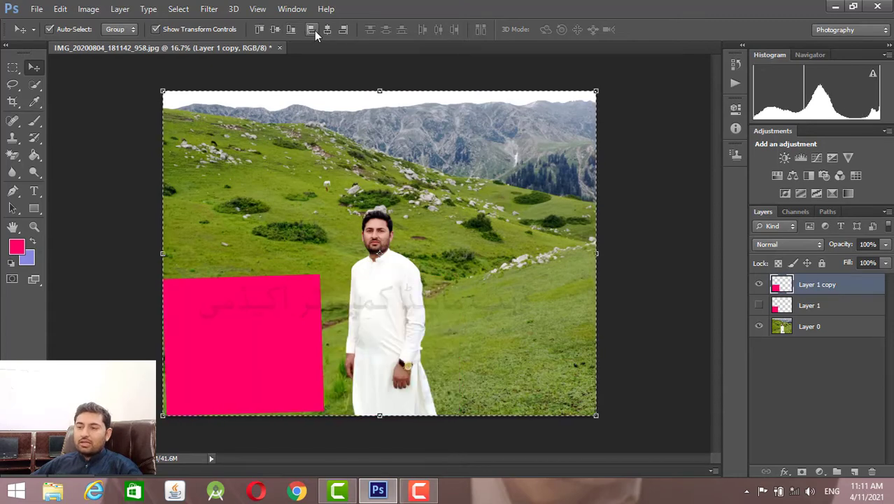
left_click(324, 30)
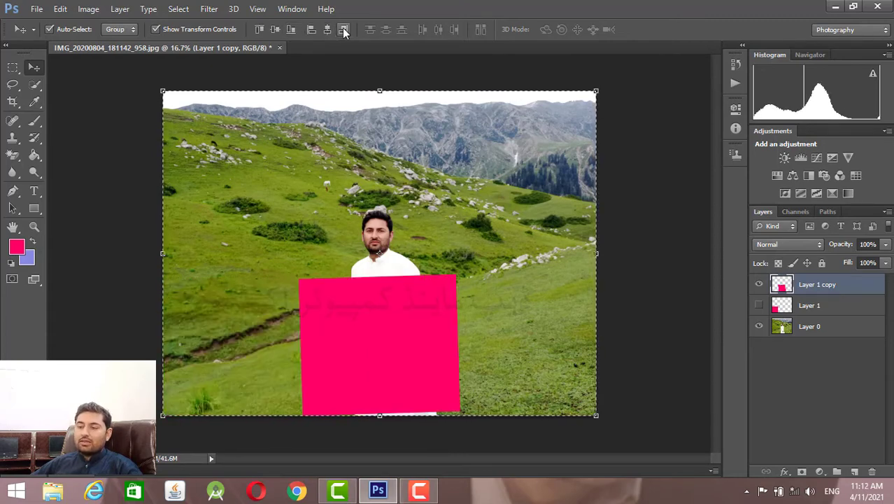
left_click(343, 30)
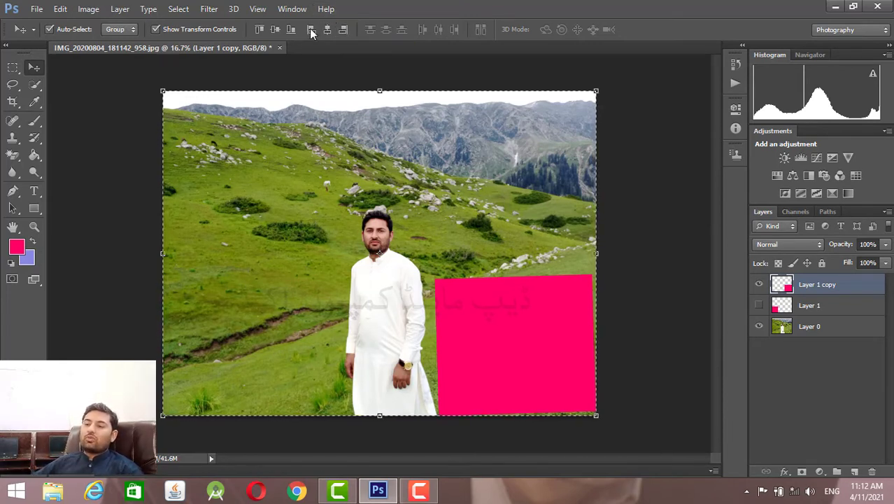
Center Layer 1 copy vertically and horizontally in the canvas selection and clear the selection.
left_click(275, 29)
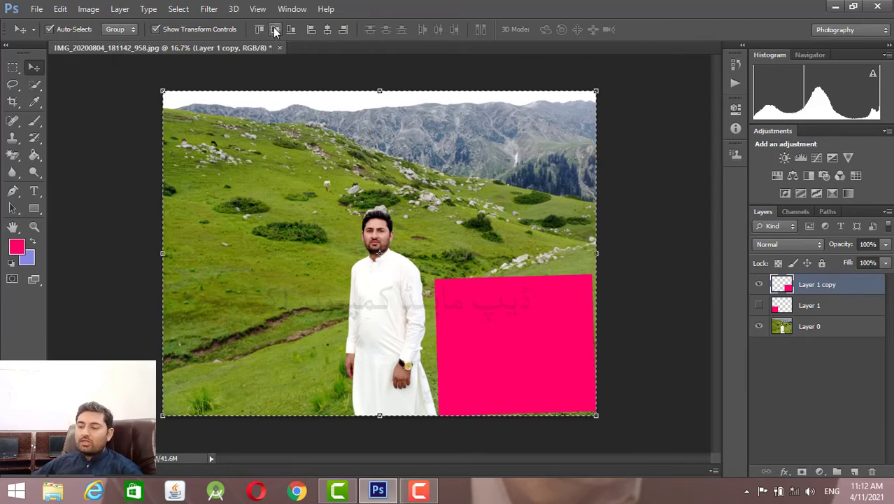
left_click(327, 30)
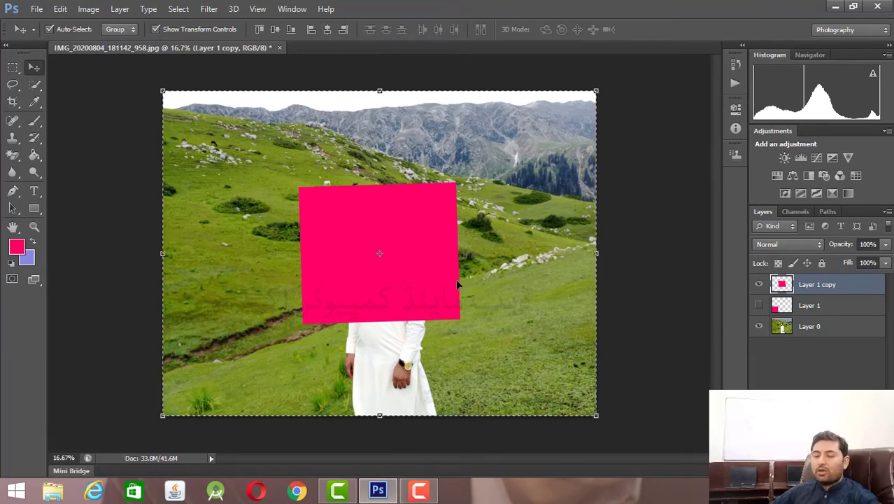
key("ctrl+d")
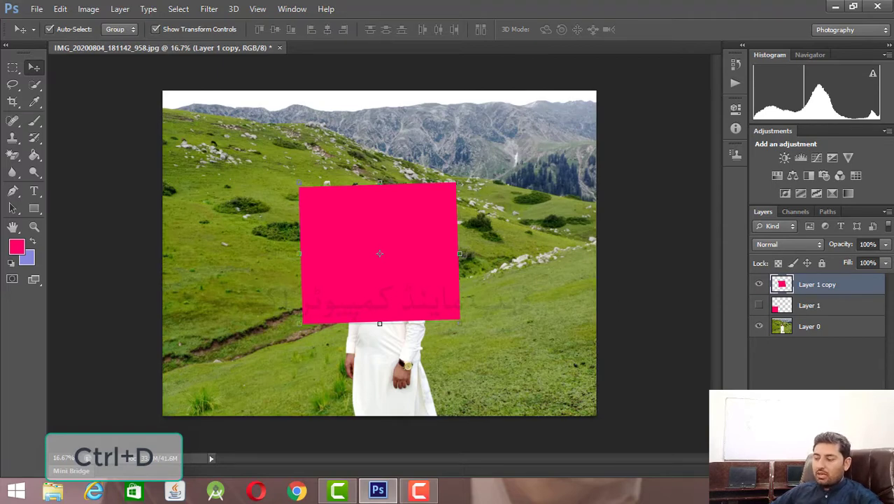
Create a new layer, fill a circular selection beside the pink square with the blue background color, and deselect it.
left_click(855, 471)
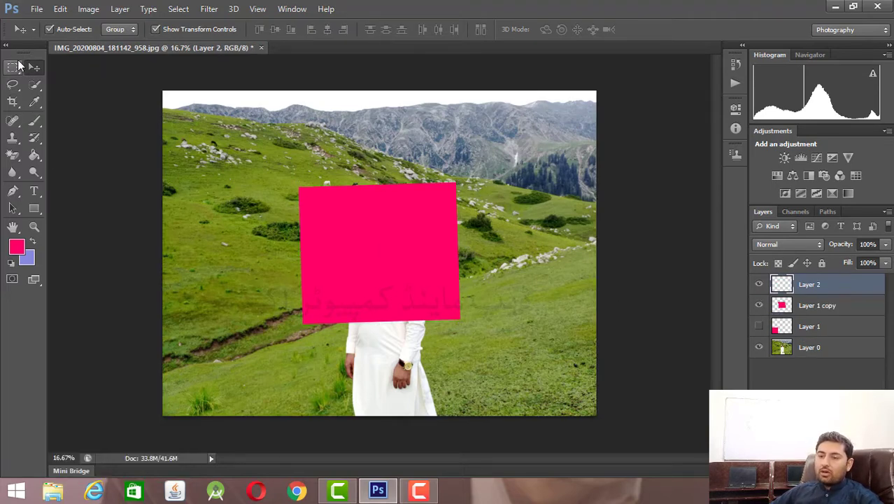
left_click(9, 64)
right_click(10, 67)
left_click(58, 75)
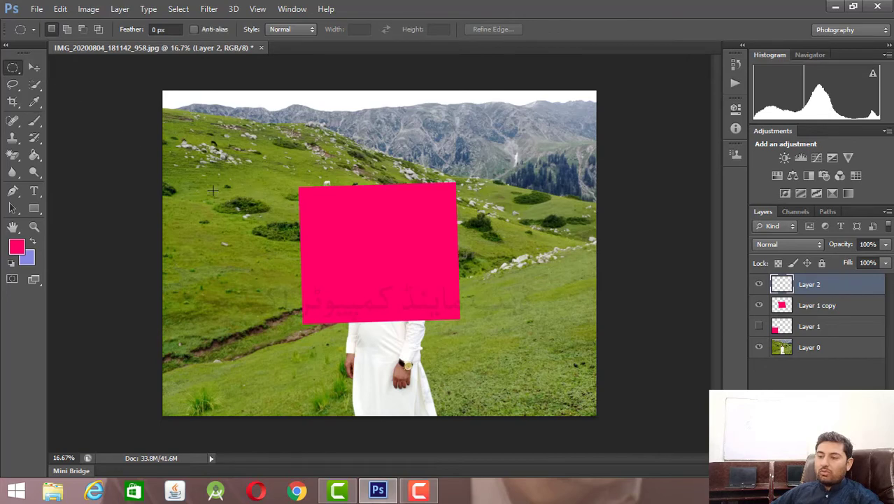
left_click_drag(219, 200, 285, 264)
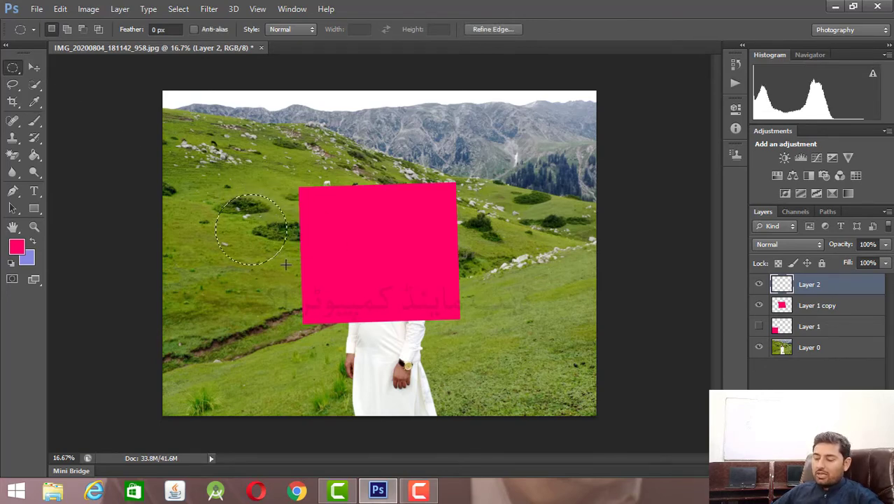
key("ctrl+BackSpace")
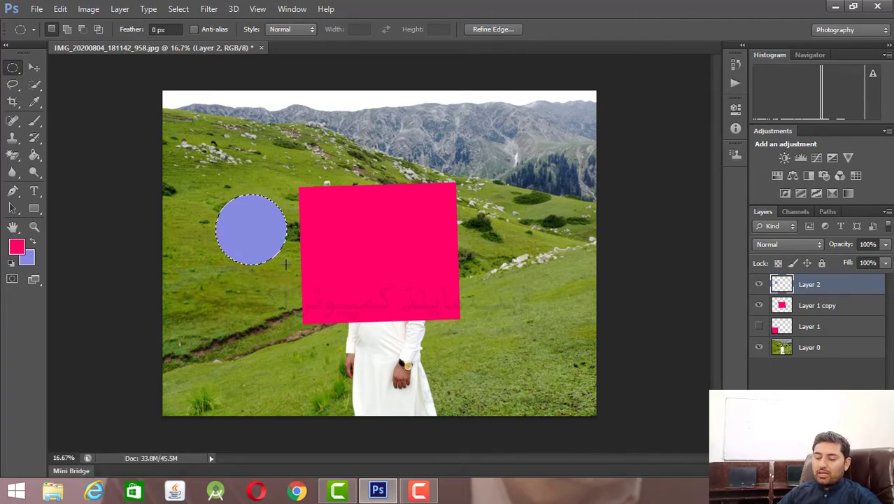
key("ctrl+d")
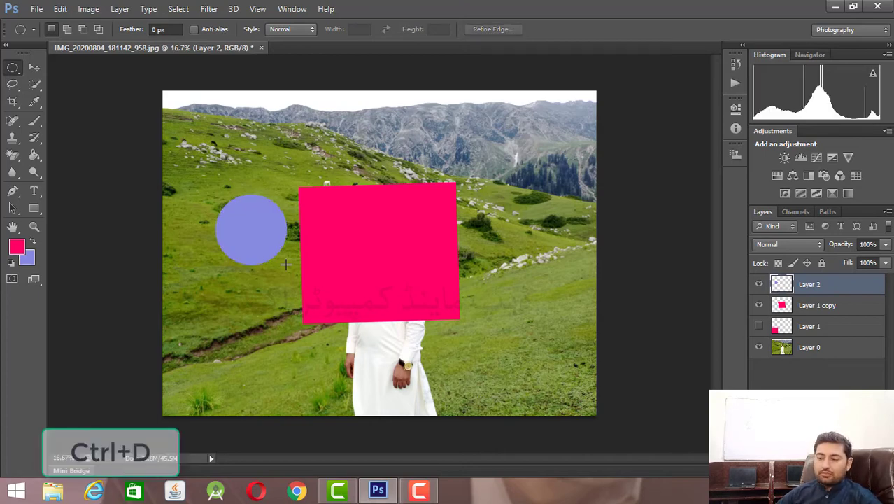
Move the blue circle onto the middle of the pink square.
key("ctrl+plus")
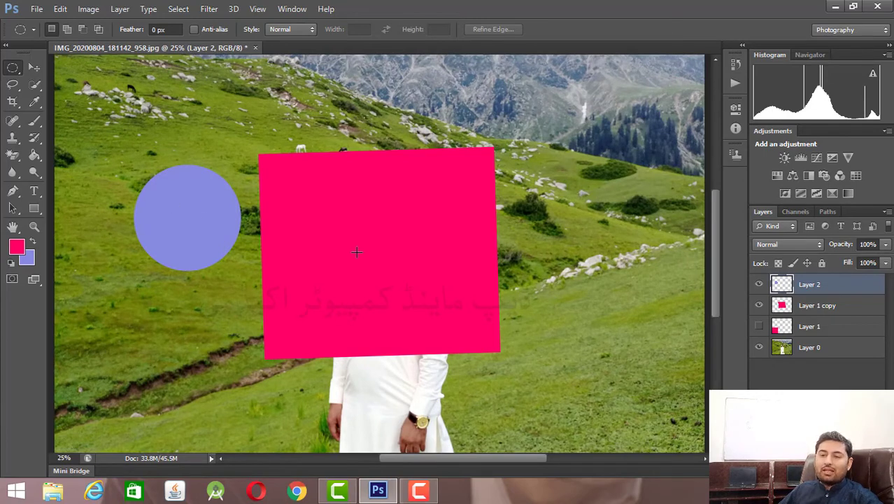
left_click(35, 69)
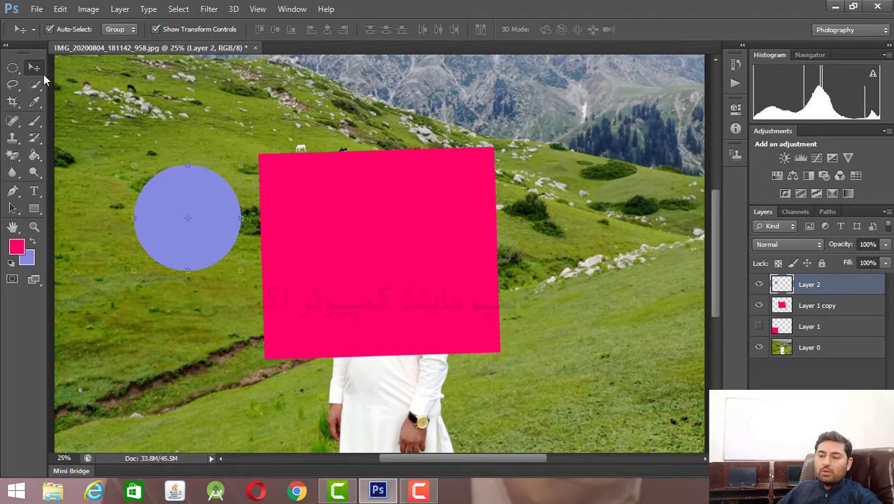
left_click_drag(161, 200, 352, 236)
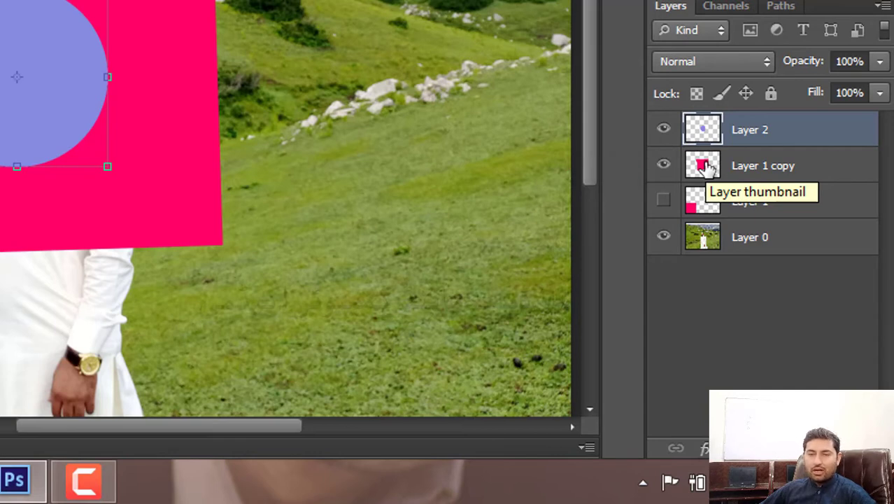
Load Layer 1 copy's outline as a selection and make Layer 2 the active layer.
key("ctrl")
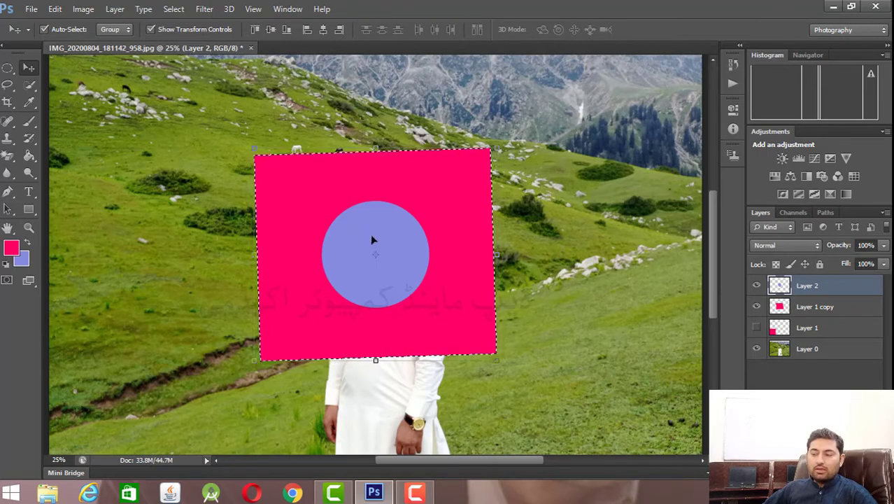
left_click(818, 308)
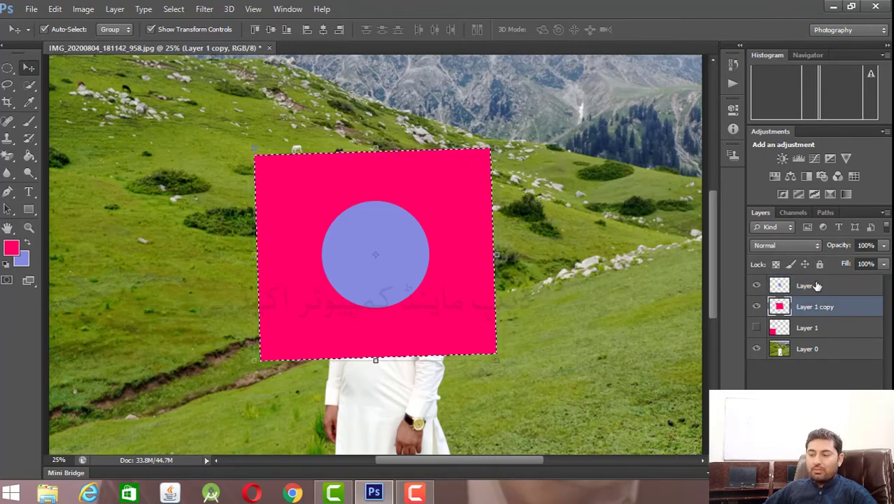
left_click(812, 286)
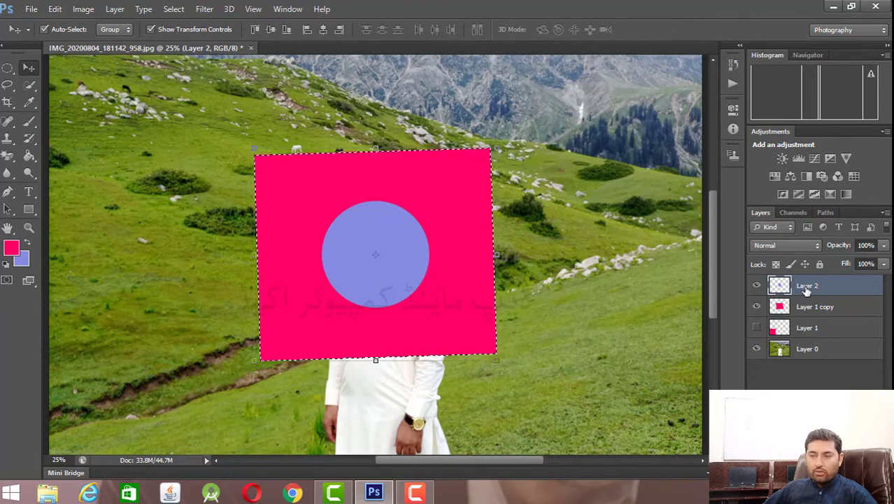
Align the blue circle to the top, bottom, right and left edges of the square's selection in turn.
left_click(256, 32)
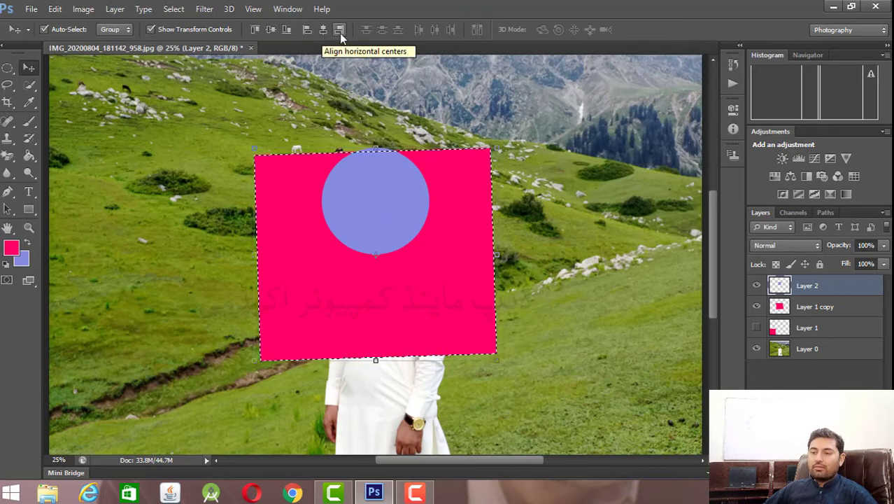
left_click(285, 33)
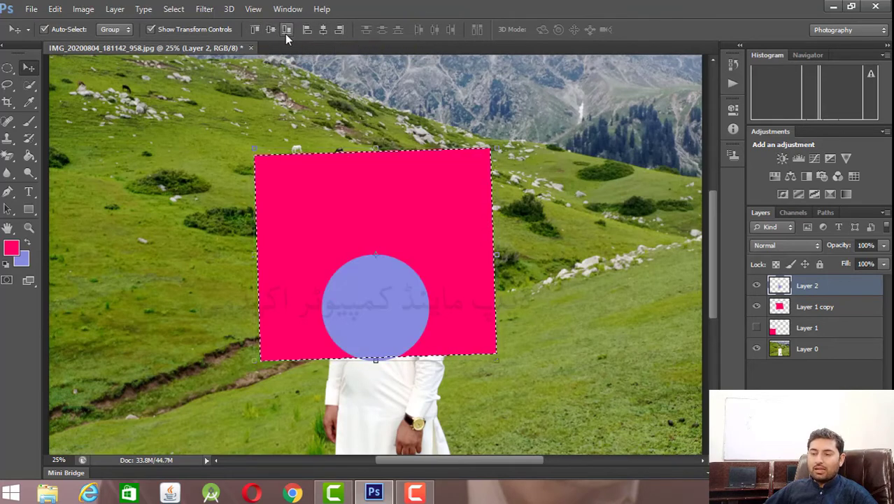
left_click(339, 30)
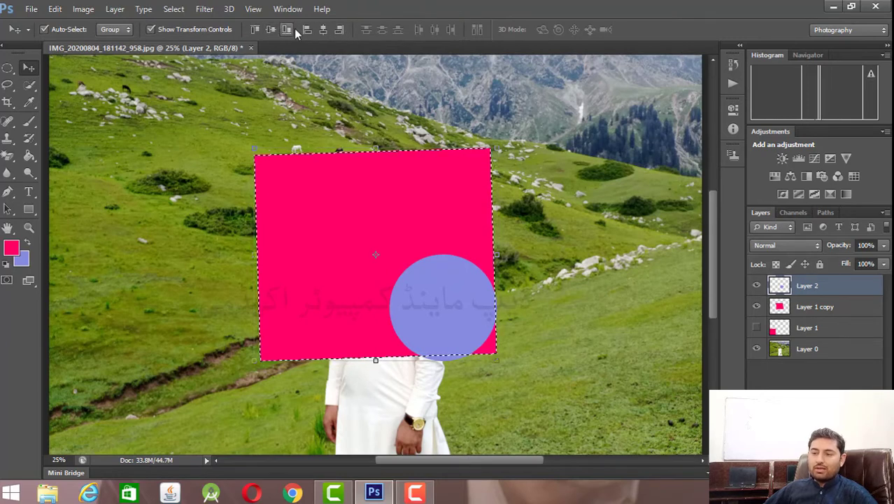
left_click(305, 32)
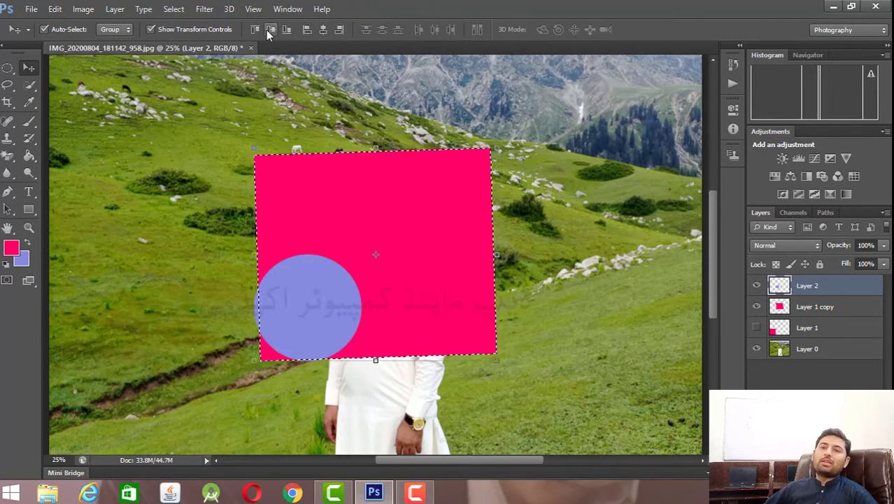
Center the blue circle vertically and horizontally in the square's selection and clear the selection.
left_click(270, 31)
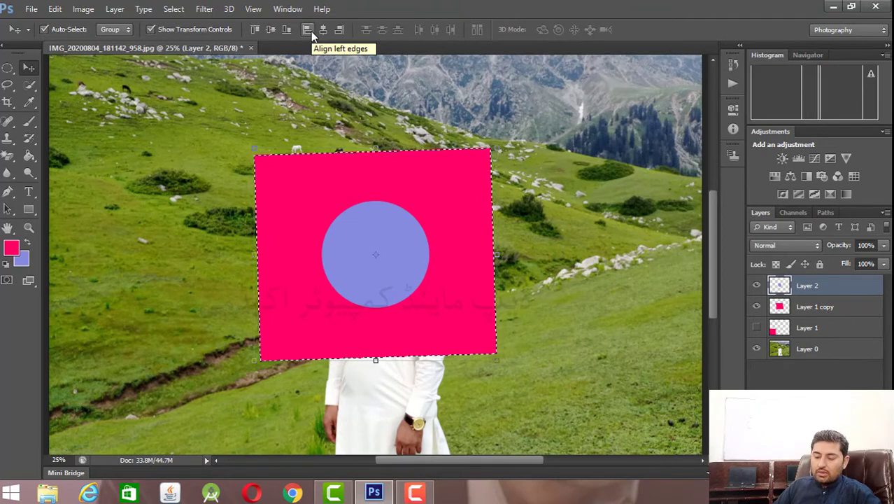
key("ctrl+d")
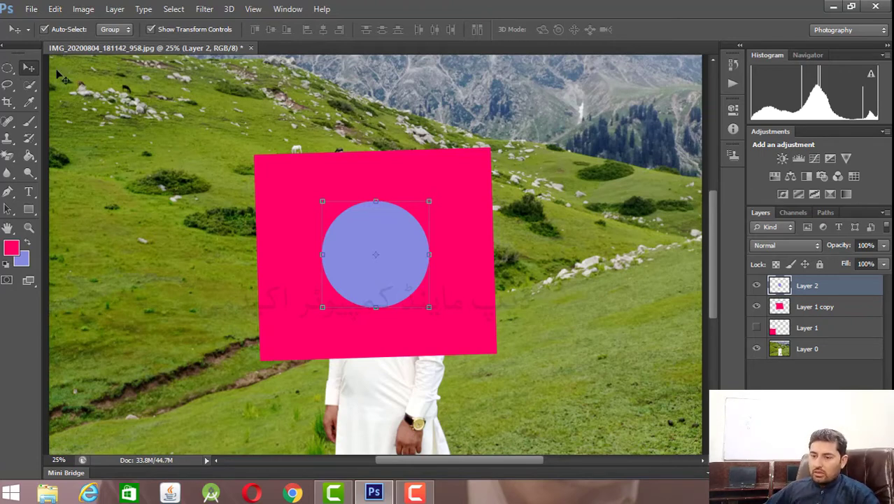
Switch to the Rectangular Marquee tool.
left_click(6, 68)
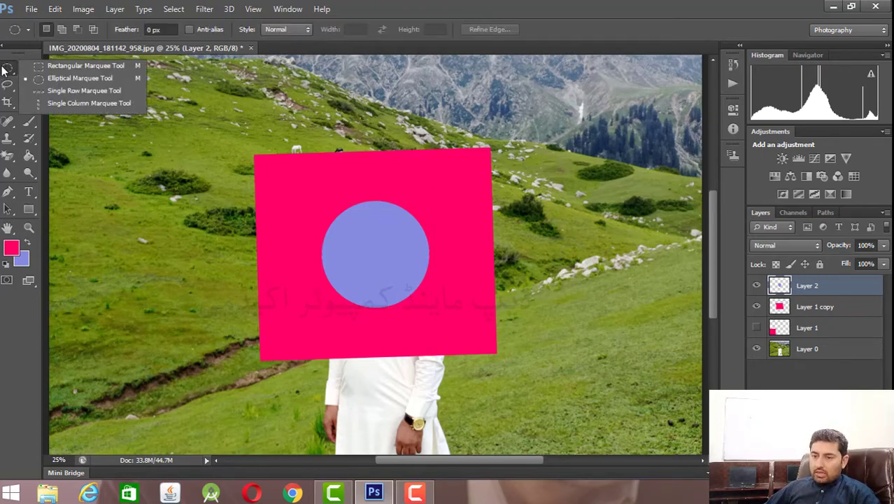
left_click(49, 69)
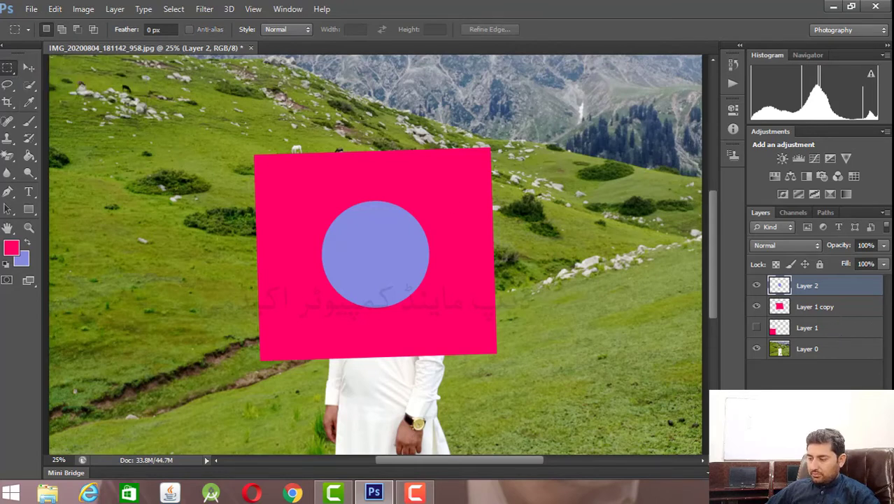
left_click(31, 9)
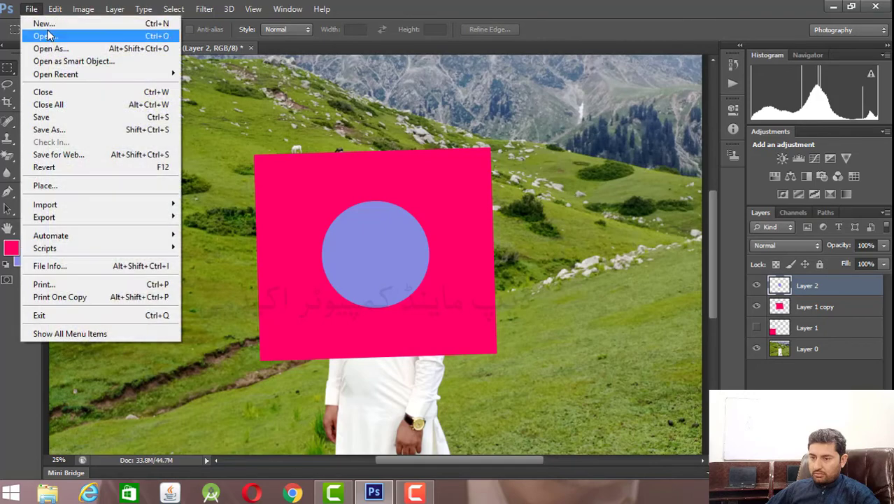
left_click(49, 36)
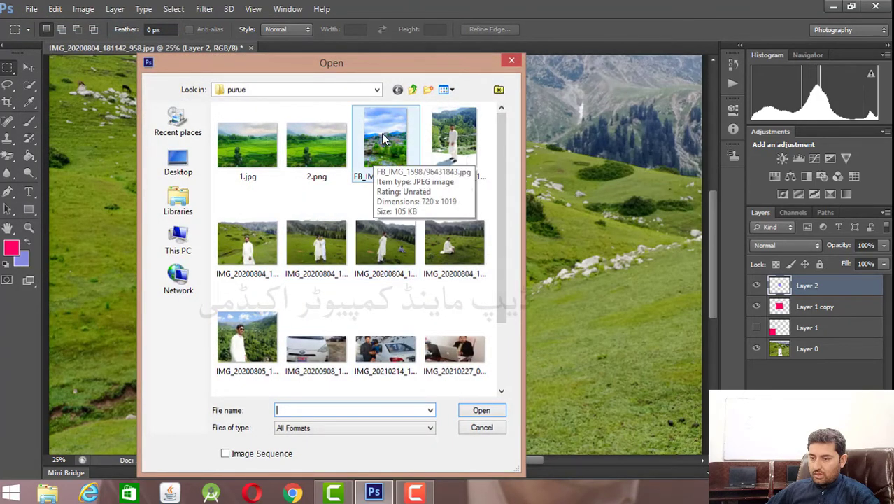
left_click(481, 428)
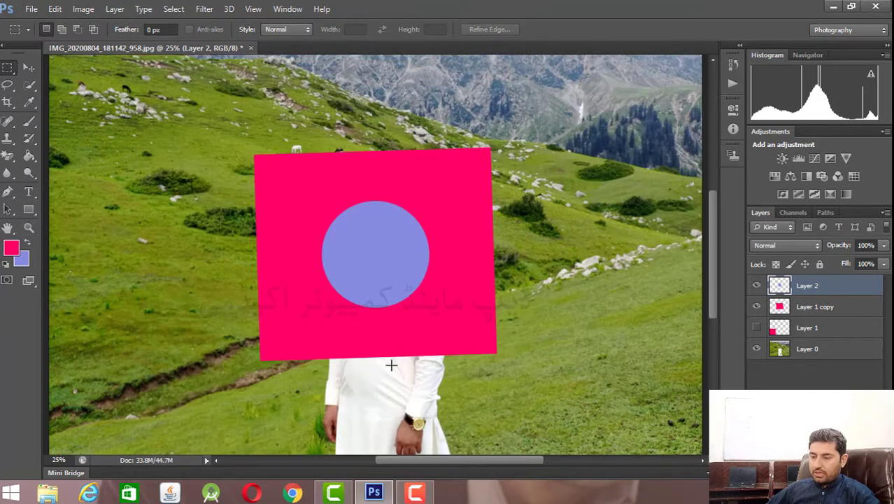
Create a new white 1366 x 768 pixel RGB document at 72 pixels/inch and convert its Background to Layer 0.
left_click(32, 9)
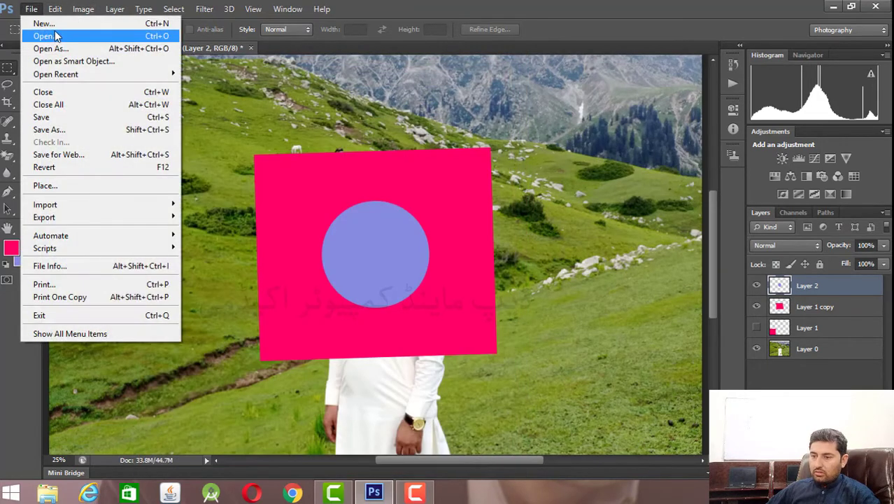
left_click(43, 23)
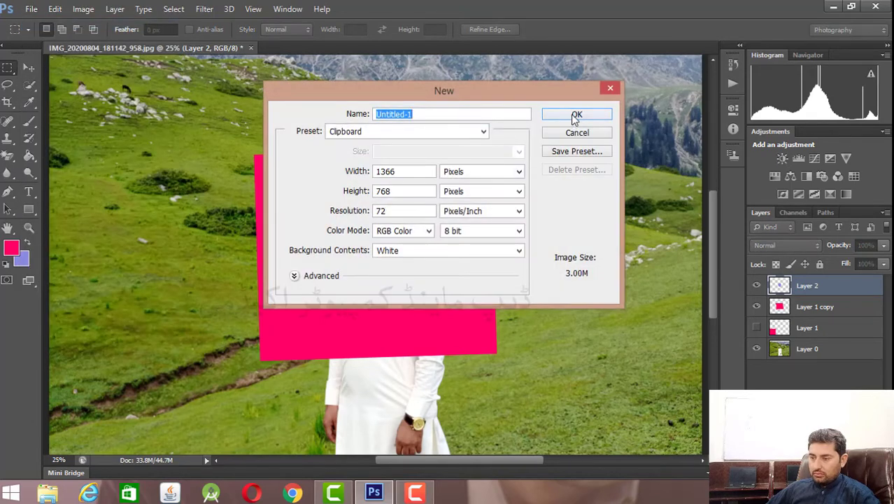
left_click(567, 116)
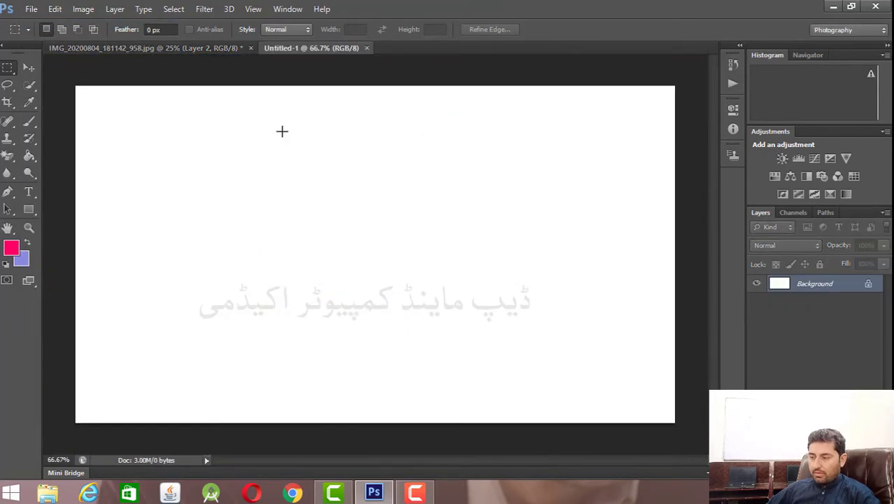
double_click(865, 285)
left_click(564, 157)
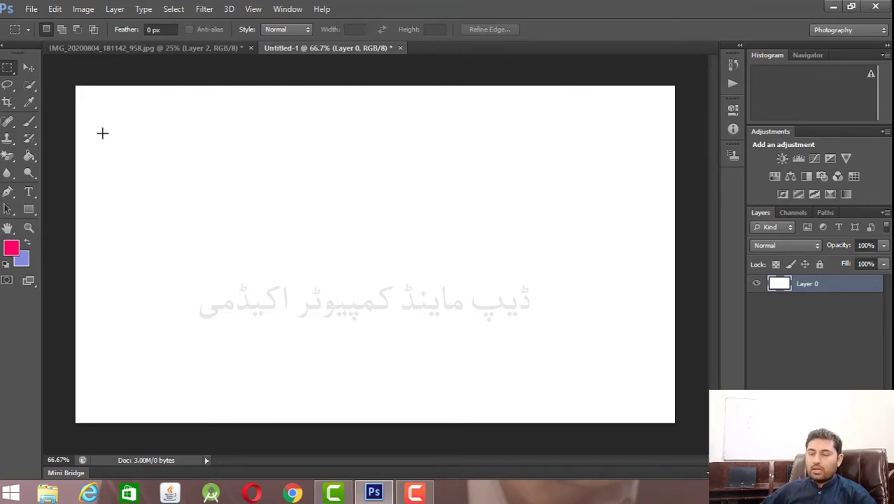
Create a tall rectangle on a new layer in the left part of the canvas, filled with the pink foreground colour, and deselect it.
left_click_drag(118, 144, 297, 357)
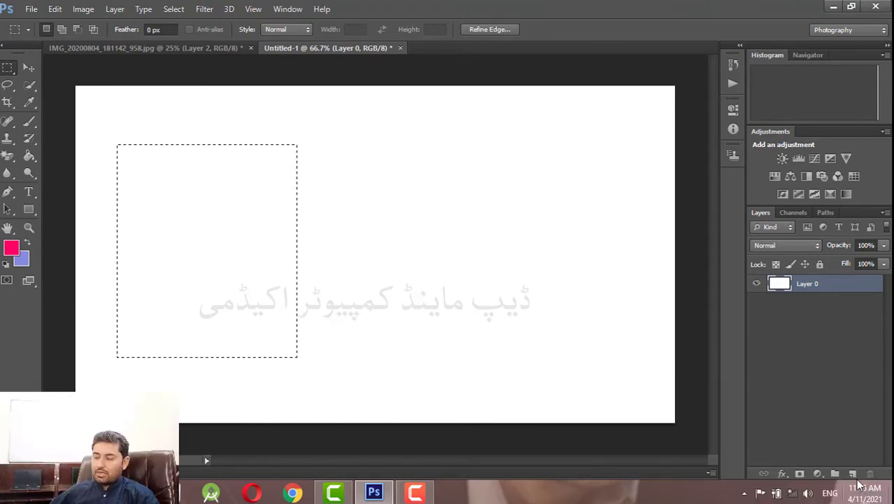
left_click(852, 473)
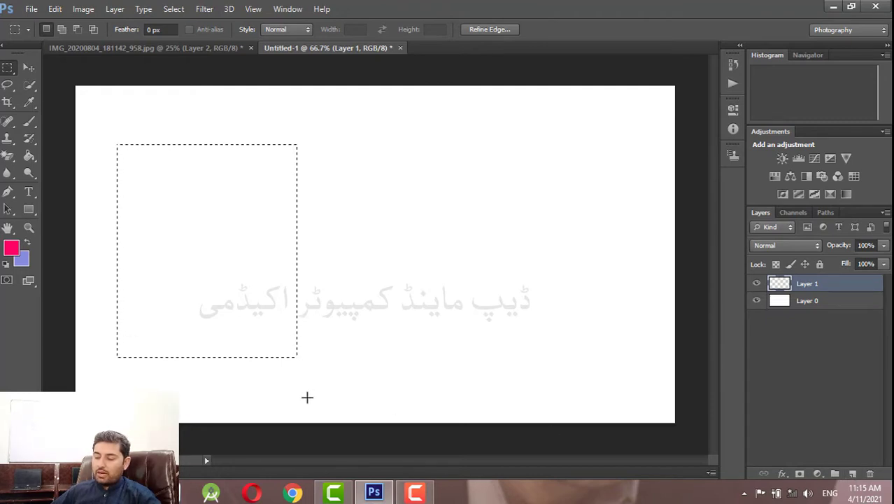
key("alt+BackSpace")
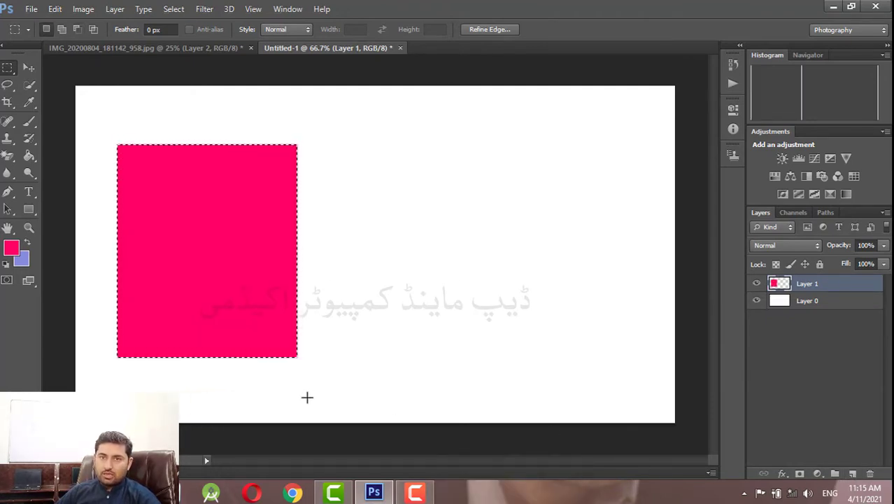
key("ctrl+d")
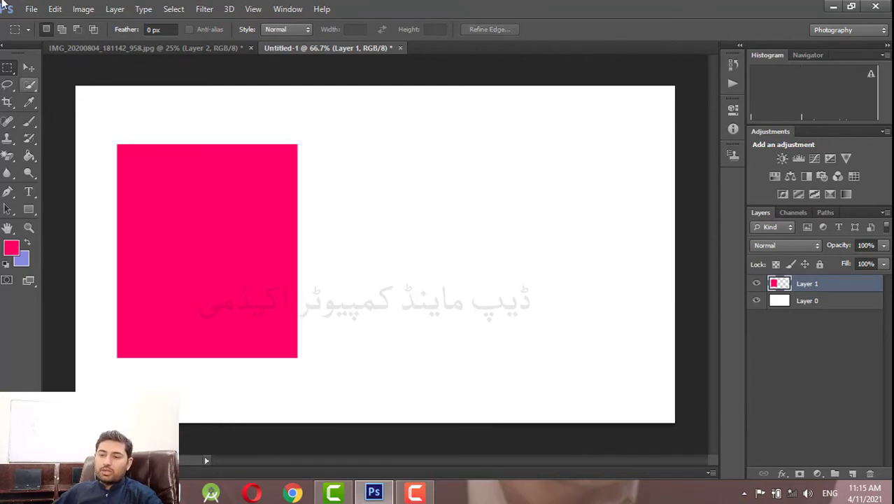
left_click(30, 9)
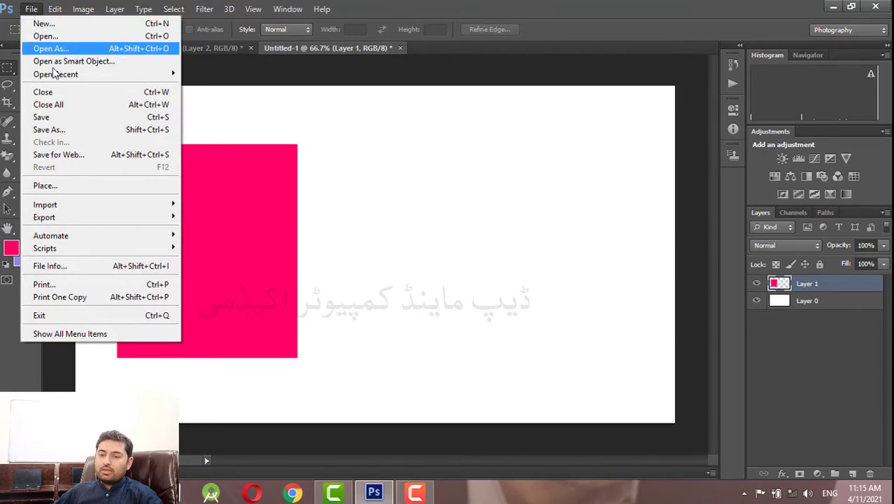
left_click(88, 185)
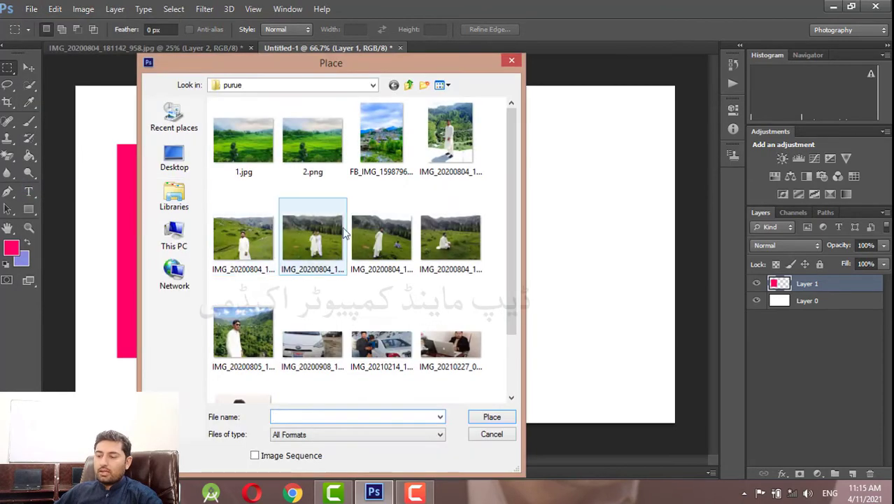
left_click(492, 434)
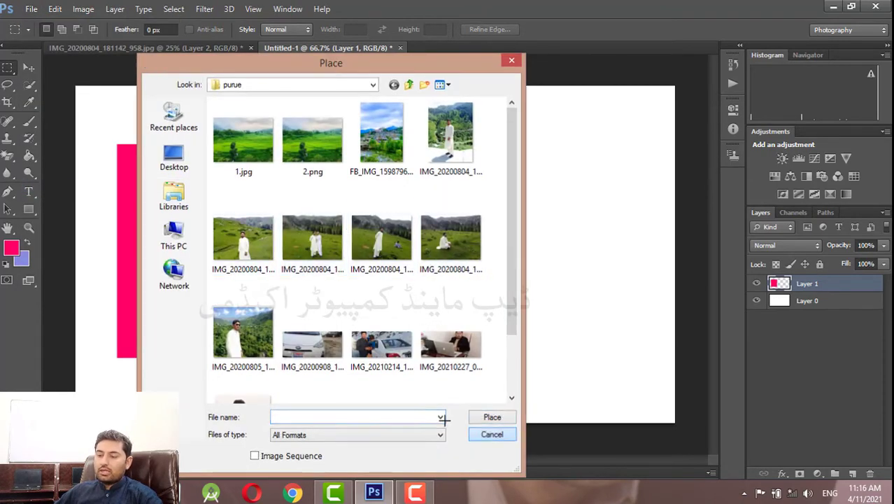
Open the photo IMG_20200804_182906_625.jpg of the man sitting on the grass.
left_click(29, 8)
left_click(39, 33)
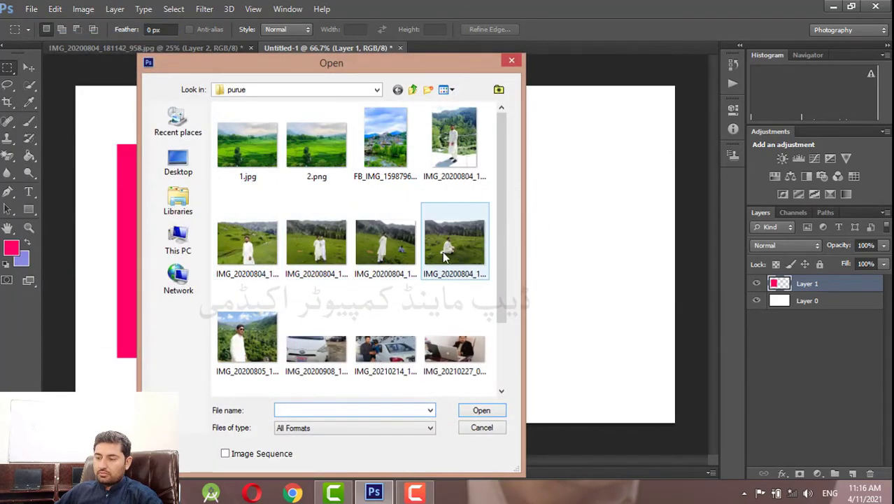
double_click(445, 258)
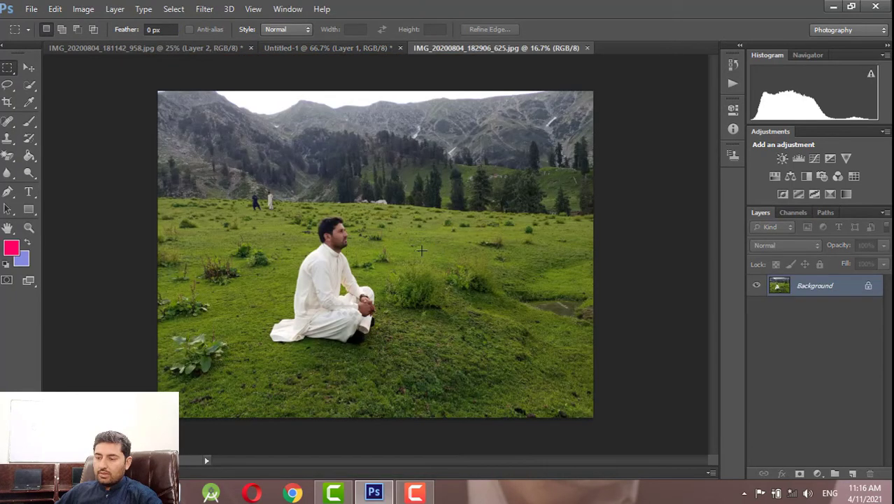
Convert the photo's Background to Layer 0 and copy a rectangular area around the seated man to a new layer.
left_click_drag(252, 197, 420, 370)
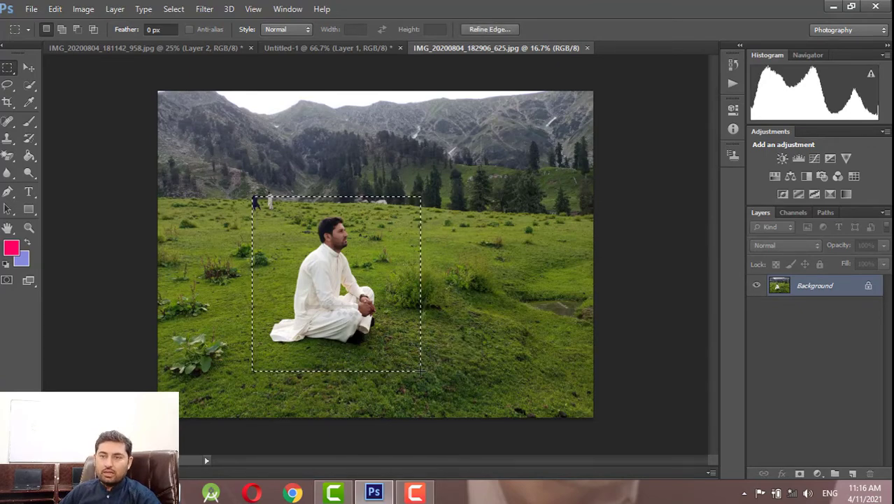
double_click(852, 293)
left_click(554, 155)
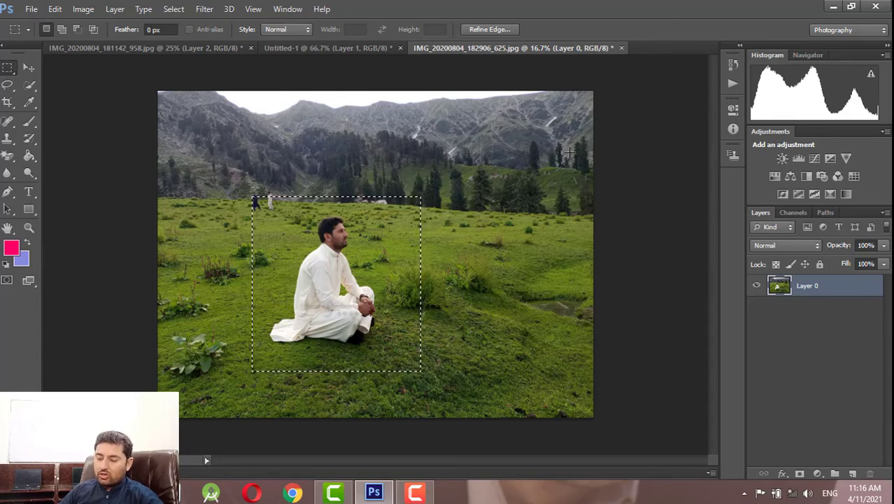
key("ctrl+j")
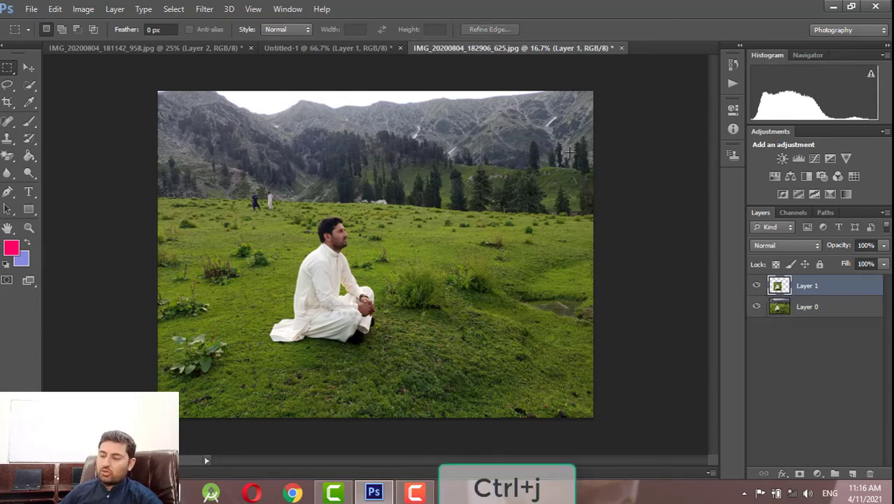
Move the copied photo area into the Untitled-1 document and scale it proportionally to about 24.5% around its centre.
left_click(29, 67)
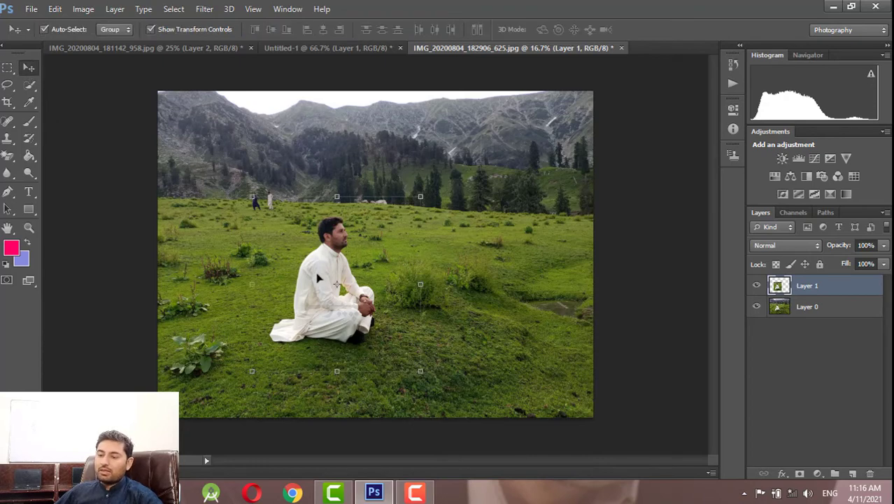
left_click_drag(317, 278, 248, 219)
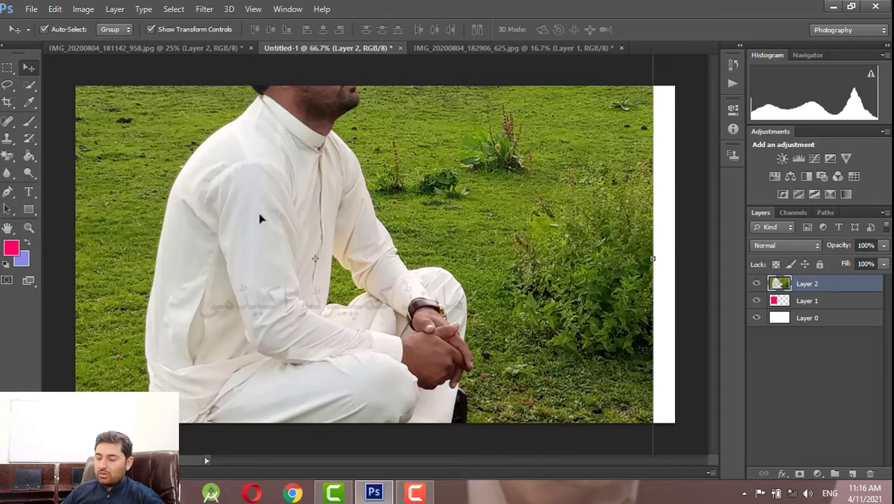
key("ctrl+minus")
key("ctrl+minus")
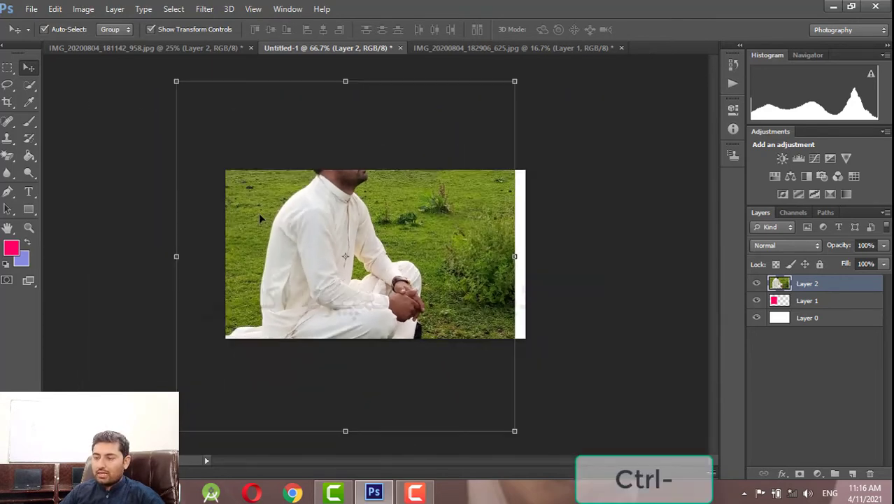
key("ctrl+minus")
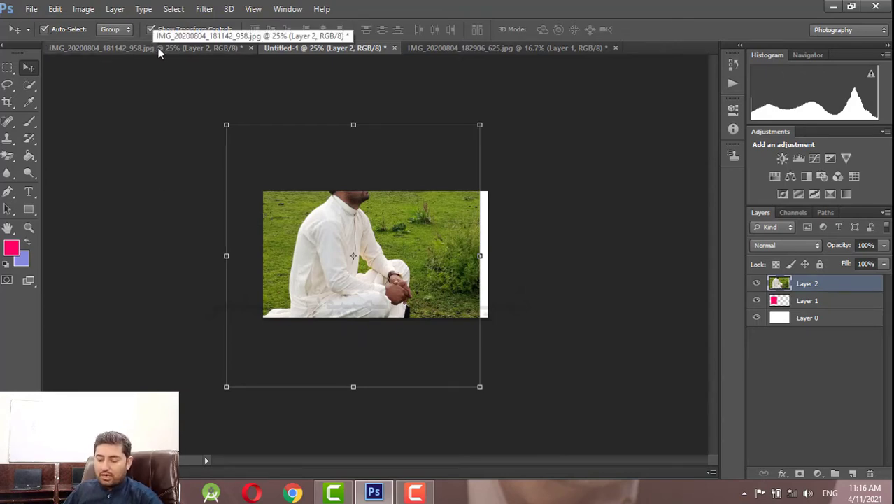
key("shift+alt")
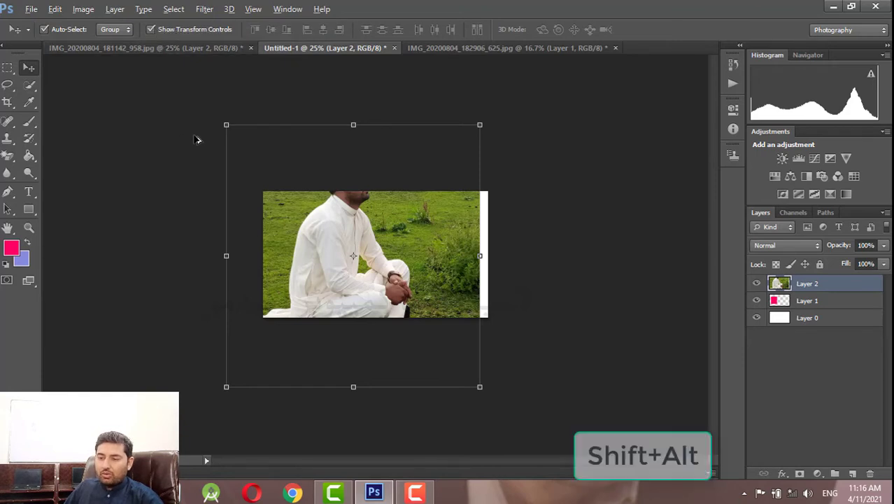
left_click_drag(222, 121, 312, 224)
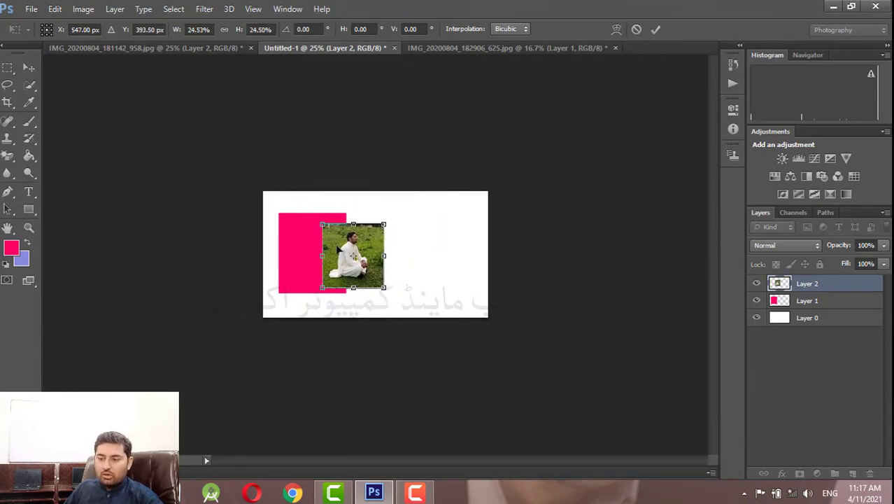
Position the scaled photo roughly in the middle of the pink rectangle and apply the transformation.
left_click_drag(338, 250, 305, 243)
key("ctrl+plus")
key("ctrl+plus")
key("ctrl+plus")
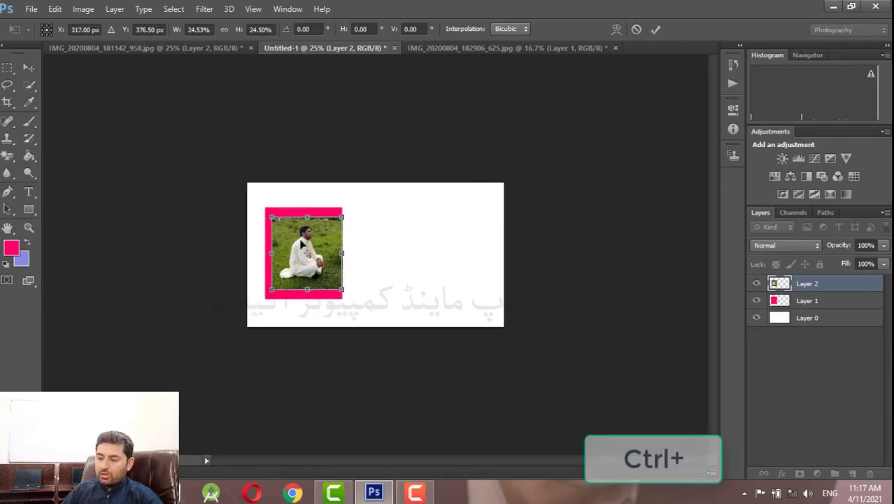
key("ctrl+plus")
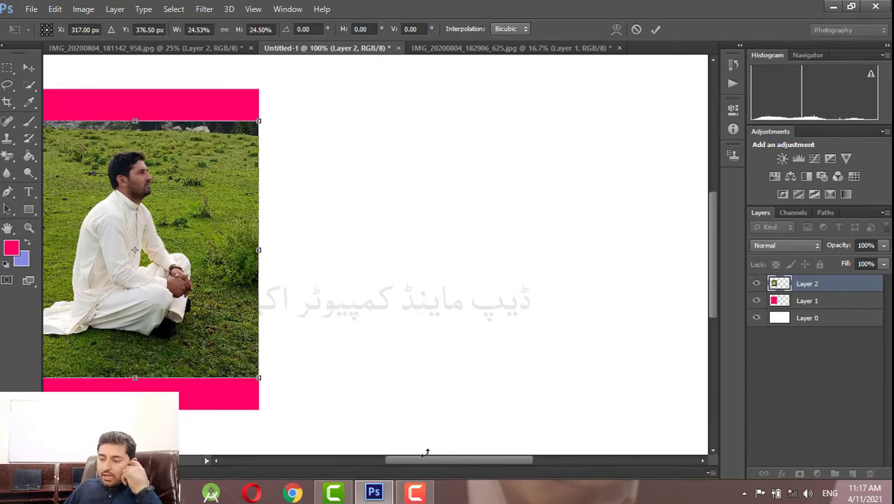
left_click_drag(420, 461, 391, 461)
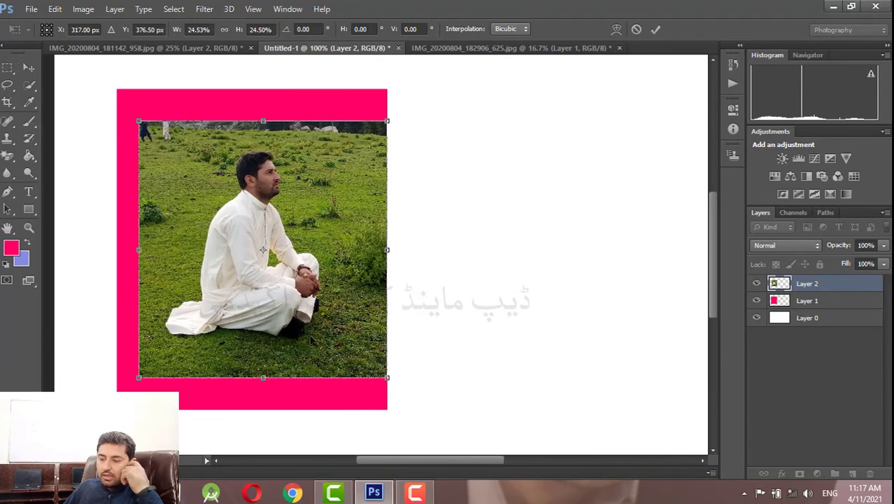
left_click_drag(298, 322, 288, 322)
key("Return")
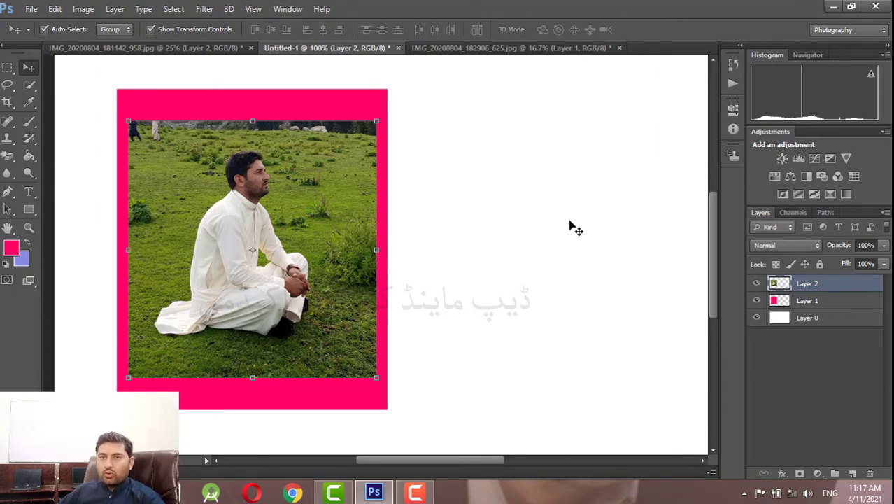
left_click(807, 303)
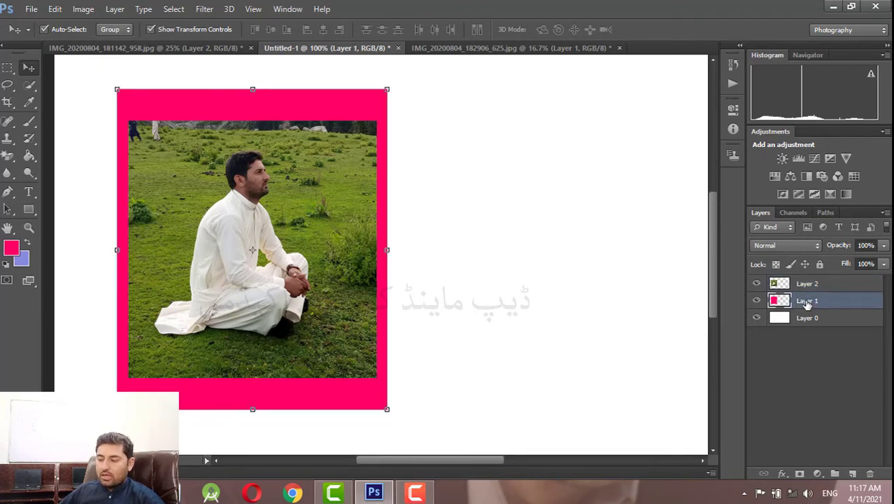
key("ctrl")
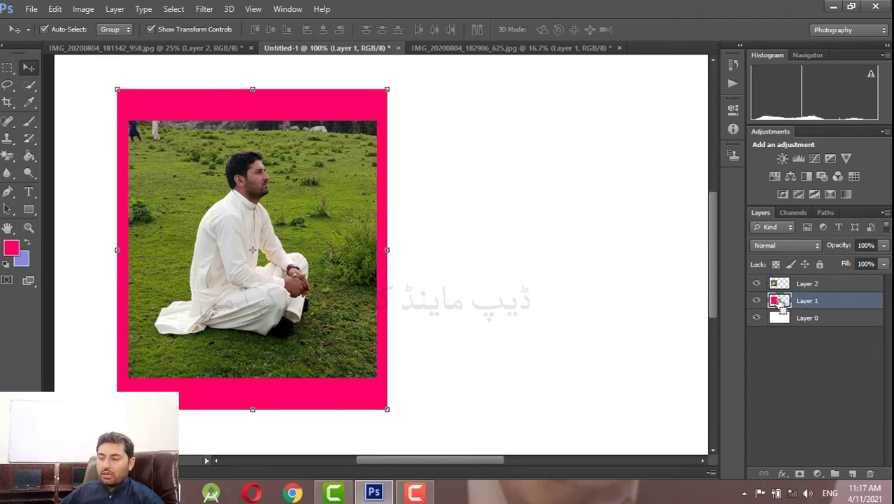
left_click(781, 301, "ctrl")
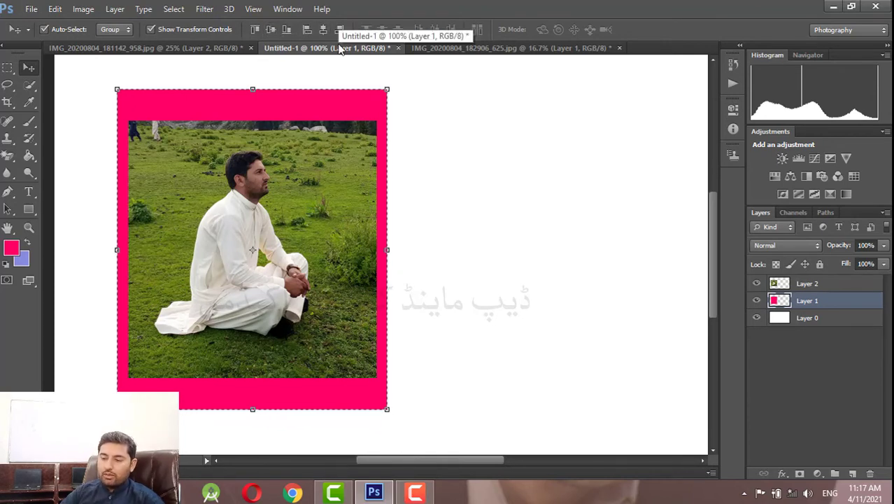
key("ctrl+d")
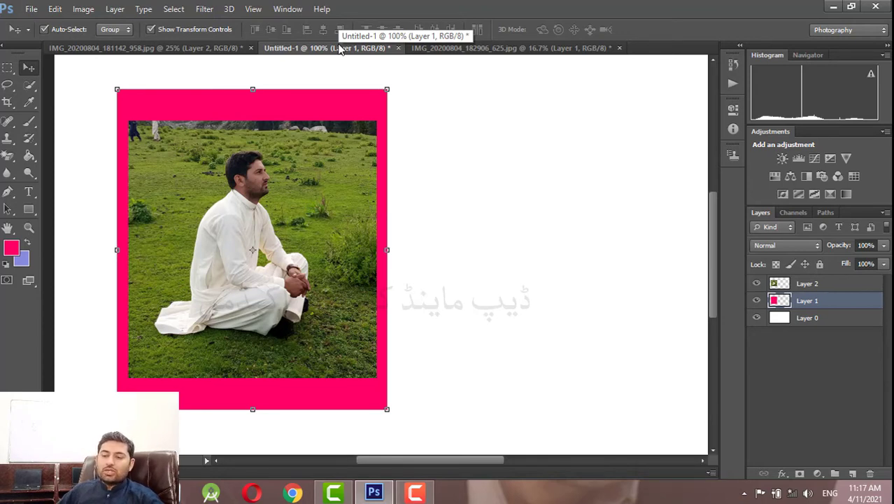
Make a circular selection with the Elliptical Marquee tool and position it around the man's head and shoulders.
left_click(9, 70)
left_click(10, 70)
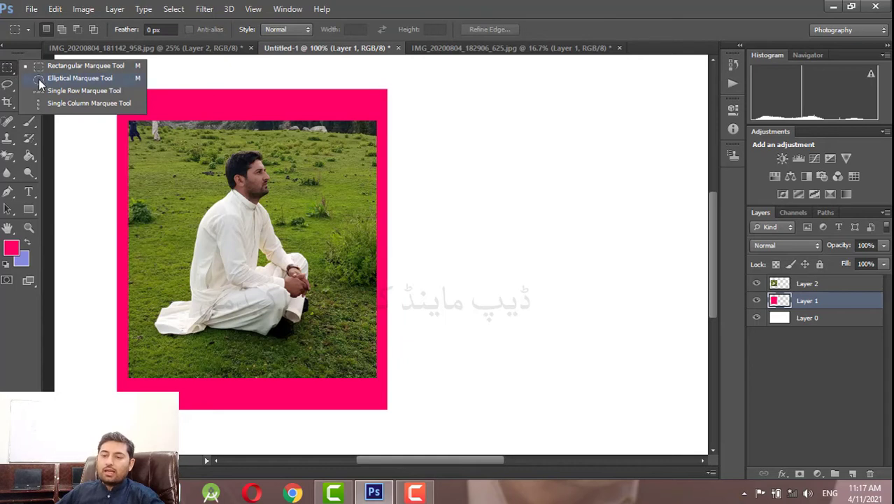
left_click(41, 79)
key("shift")
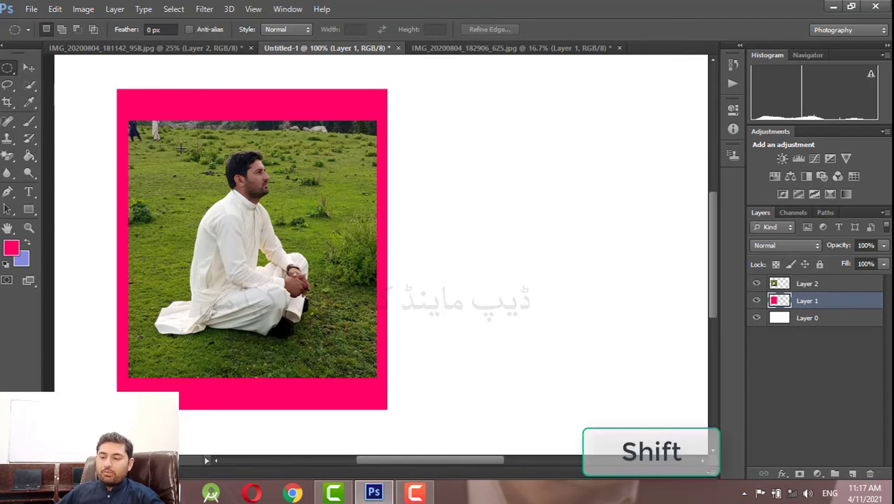
left_click_drag(181, 144, 349, 253)
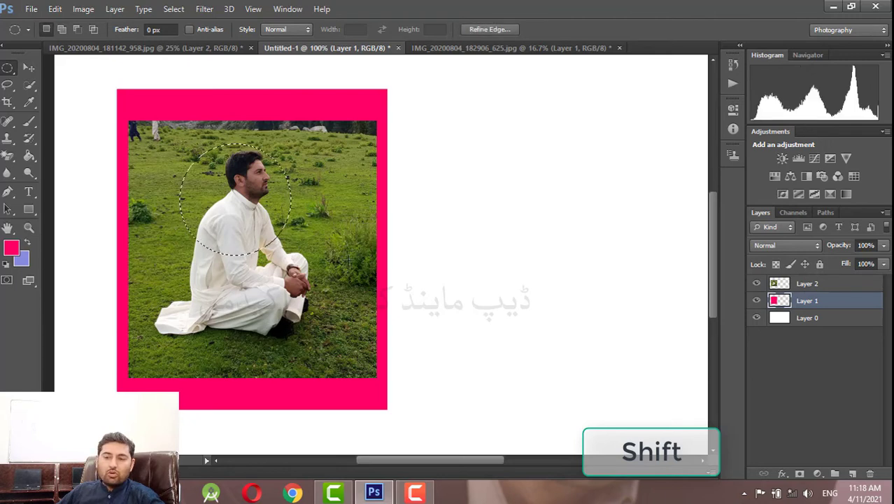
left_click_drag(228, 188, 240, 186)
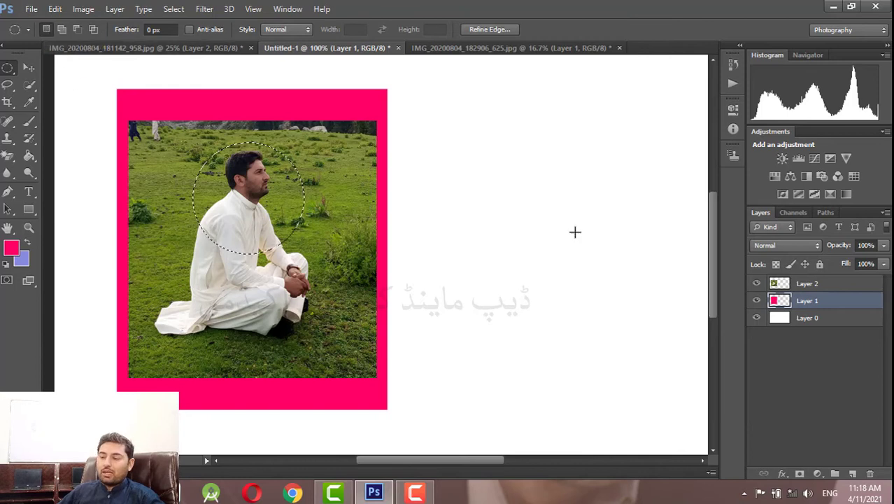
Copy the circular area of Layer 2 to a new layer and hide Layer 2.
left_click(817, 287)
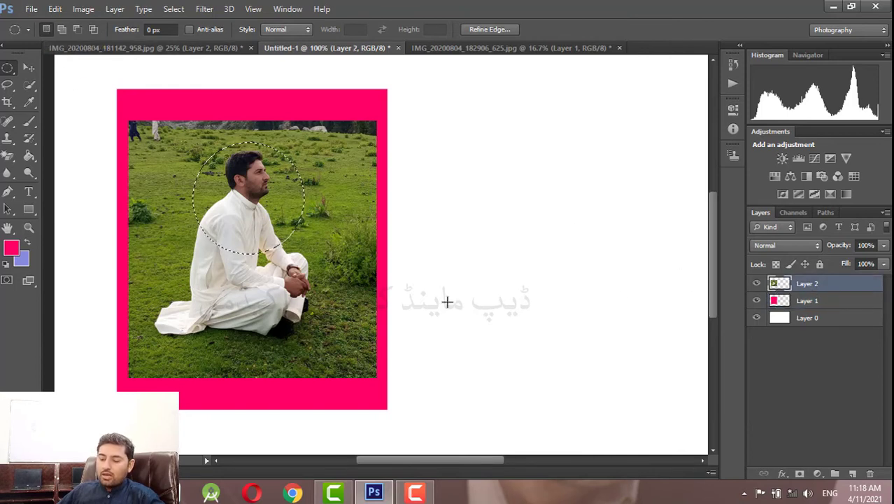
key("ctrl+j")
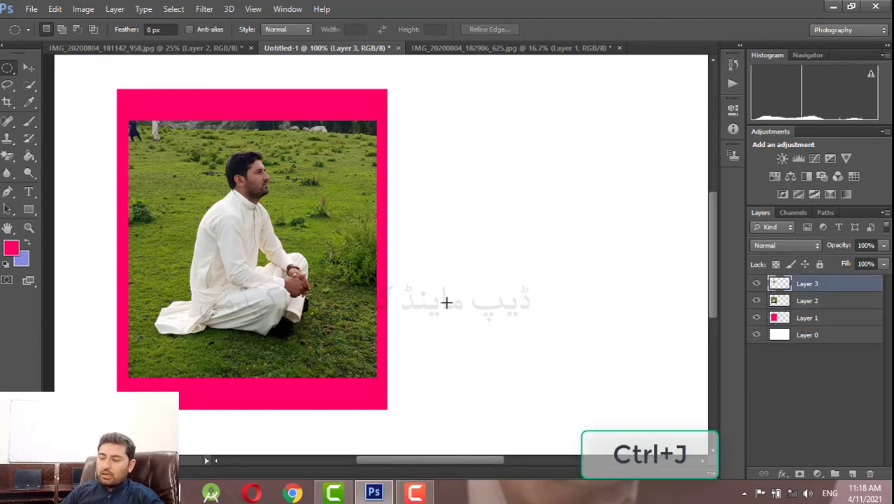
left_click(756, 300)
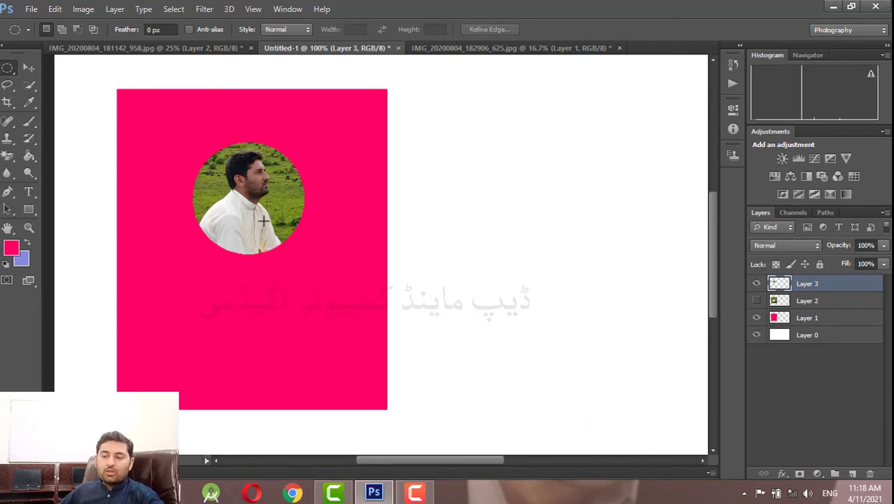
Select the pink rectangle's outline from Layer 1, centre Layer 3's circular photo within it vertically and horizontally, and deselect.
left_click(780, 320)
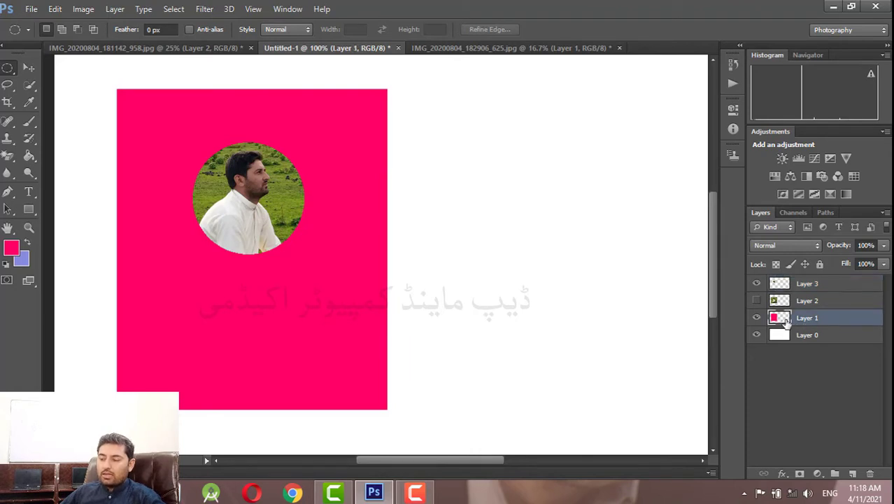
left_click(780, 320, "ctrl")
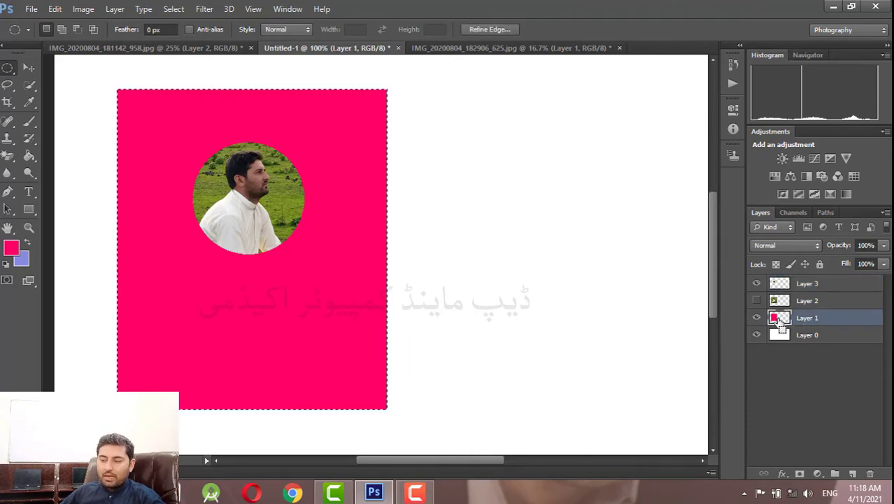
left_click(812, 283)
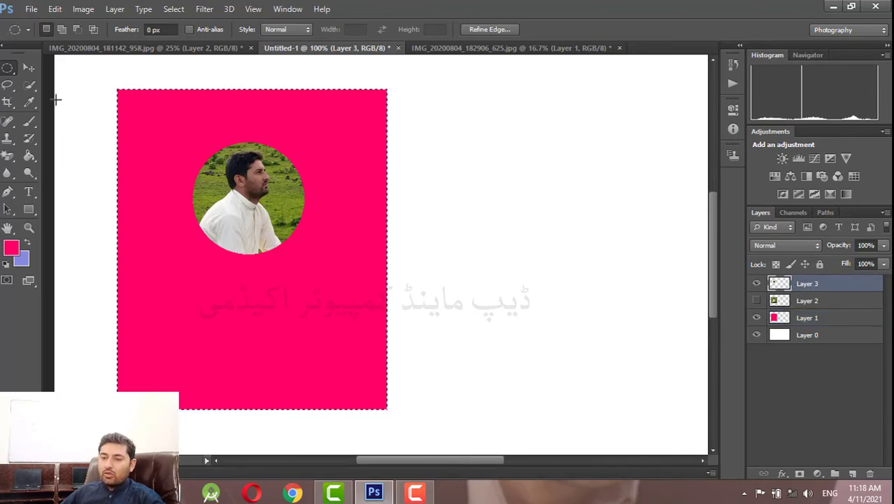
left_click(29, 69)
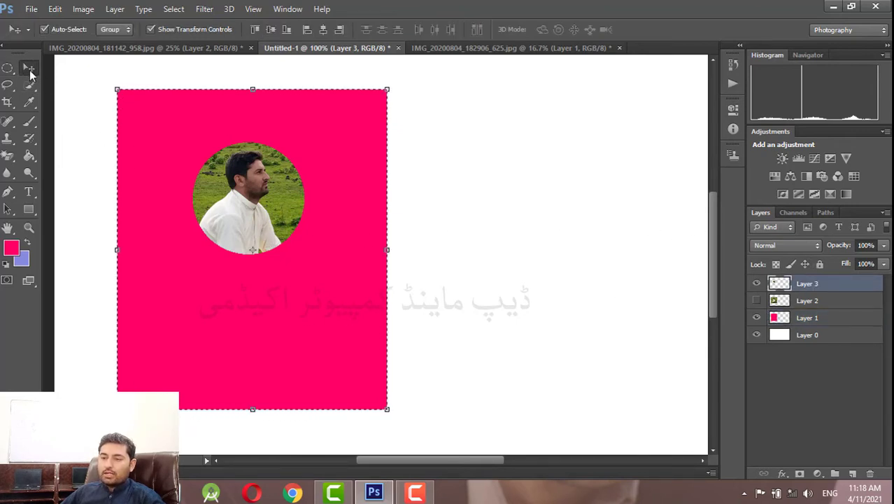
left_click(271, 30)
left_click(323, 30)
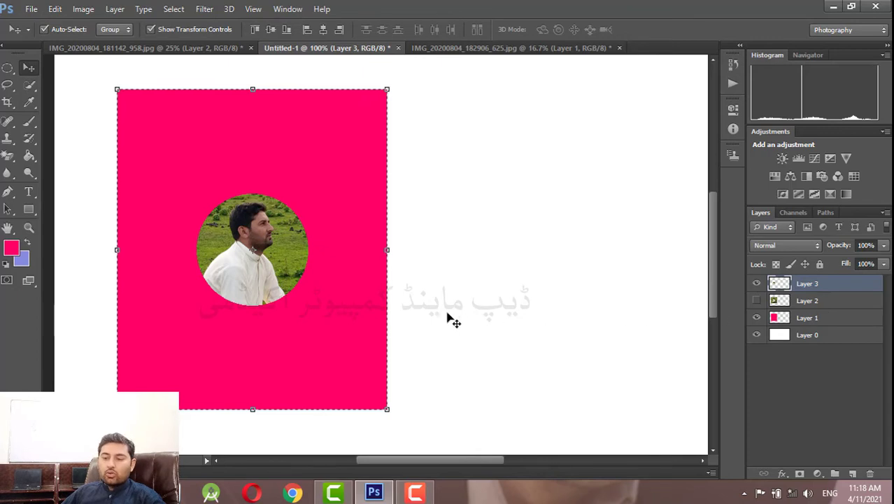
key("ctrl+d")
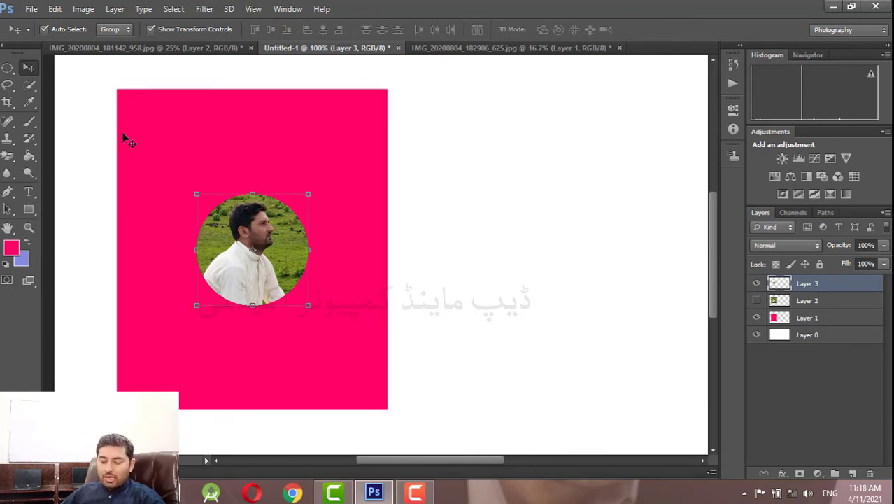
Enlarge the circular photo proportionally around its centre to about two thirds of the pink rectangle's width and apply the transformation.
key("shift+alt")
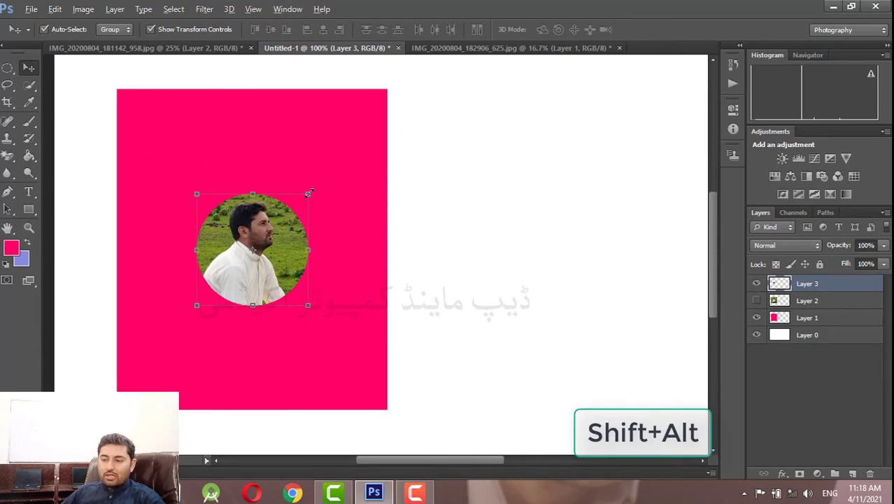
left_click_drag(308, 193, 357, 171)
key("Return")
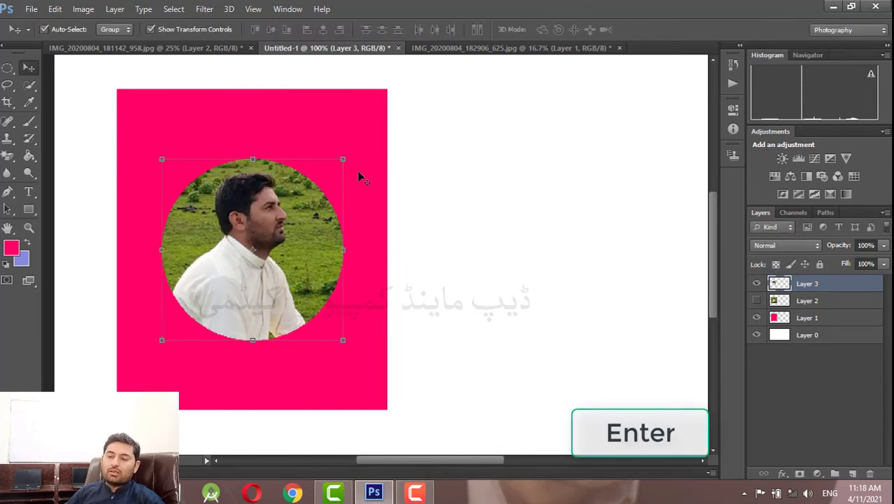
left_click(7, 67)
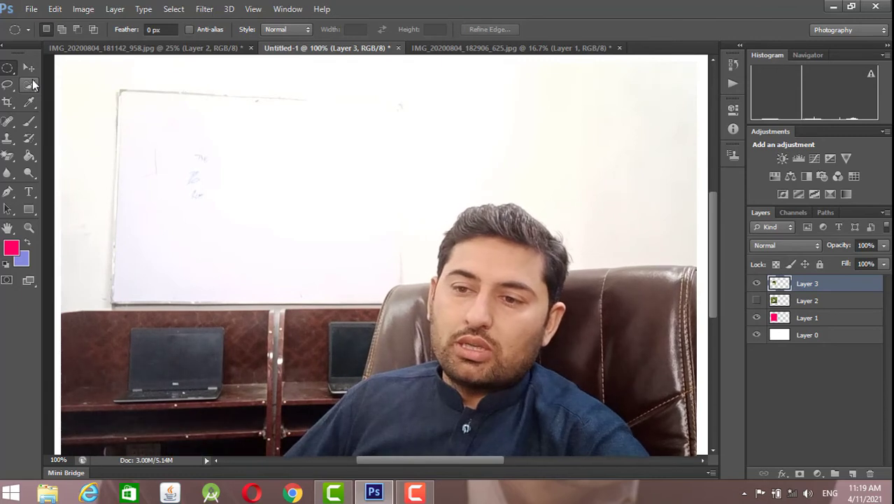
left_click(27, 76)
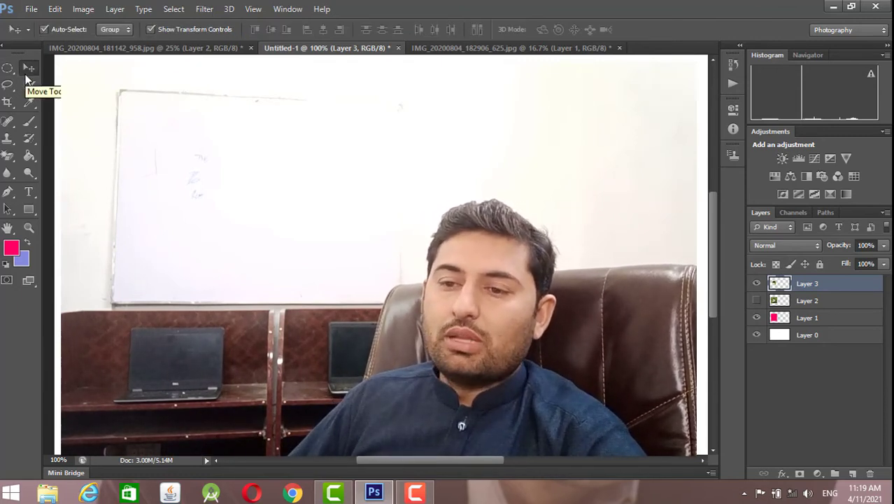
left_click(13, 88)
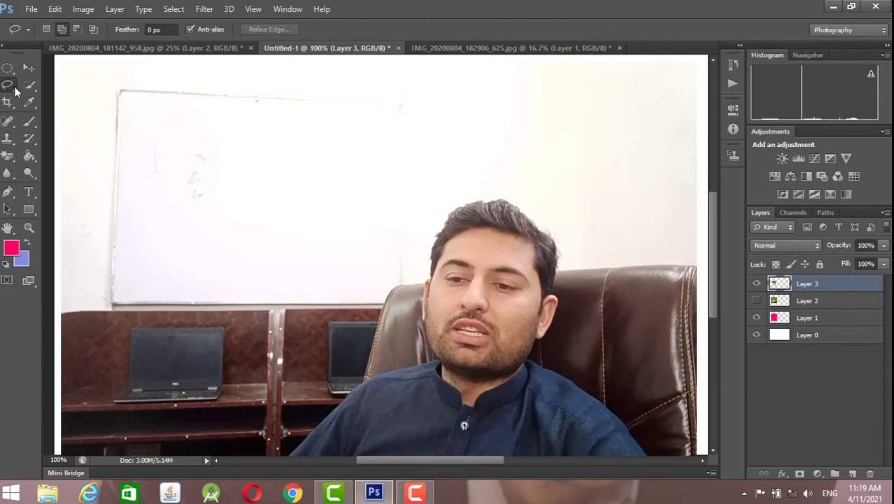
left_click(29, 85)
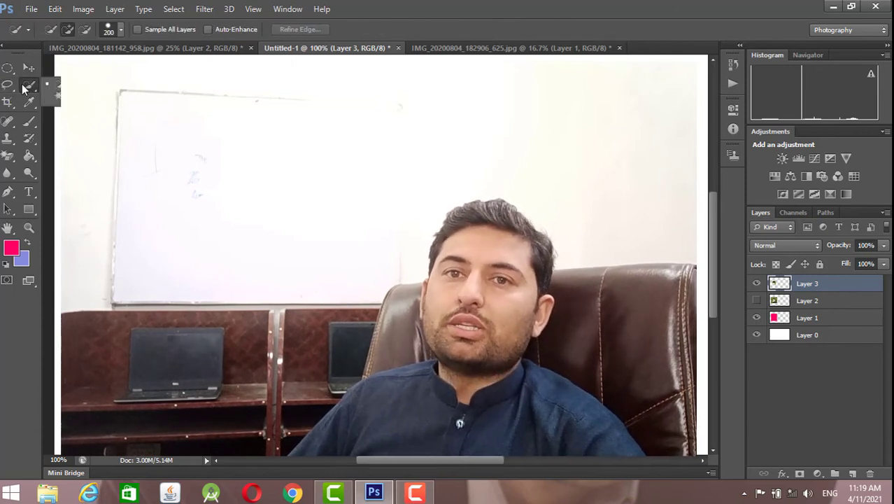